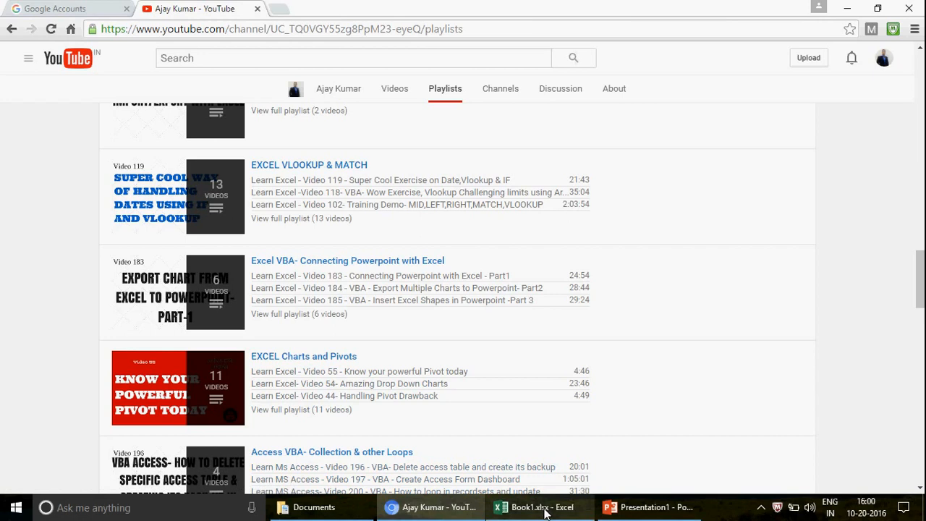
- Switch to the Book1.xlsx workbook in Excel and examine the markets, status and revenue columns on Sheet2
left_click(542, 508)
left_click_drag(57, 163, 162, 258)
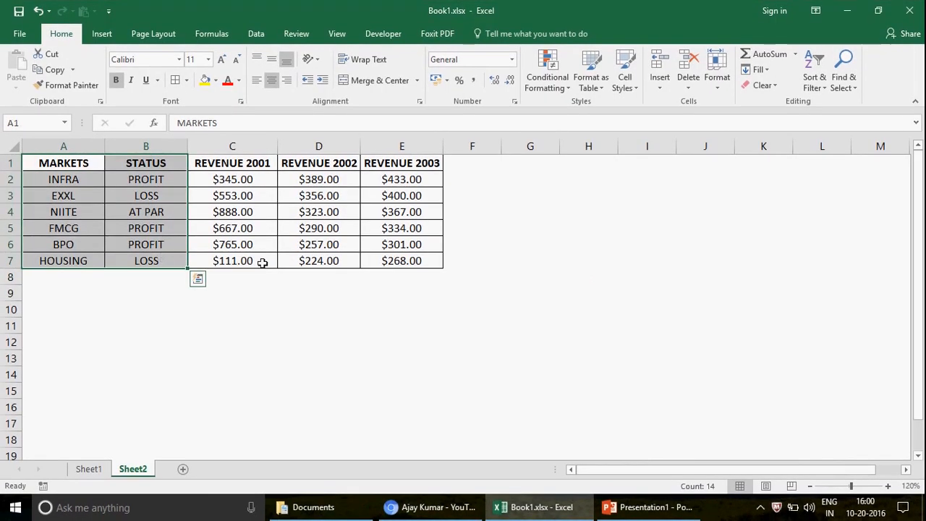
left_click(75, 160)
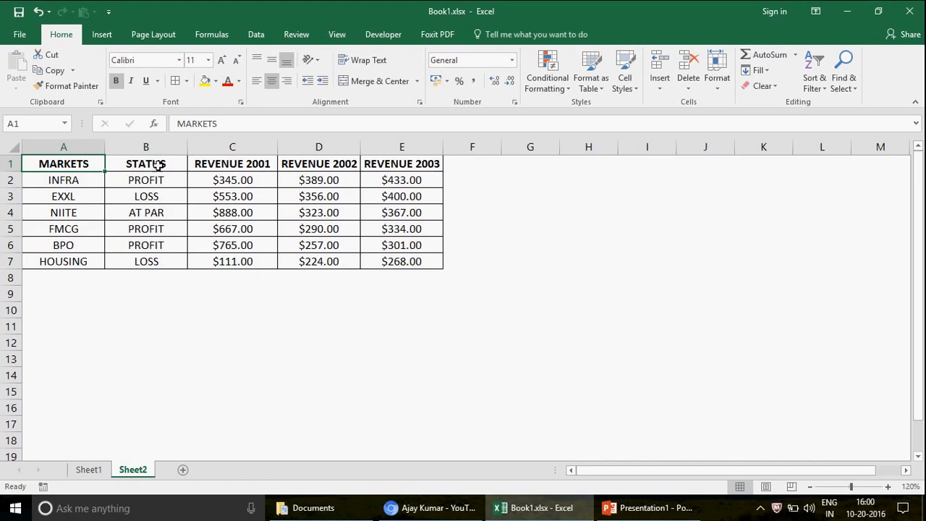
left_click(215, 159)
left_click(224, 262, "shift")
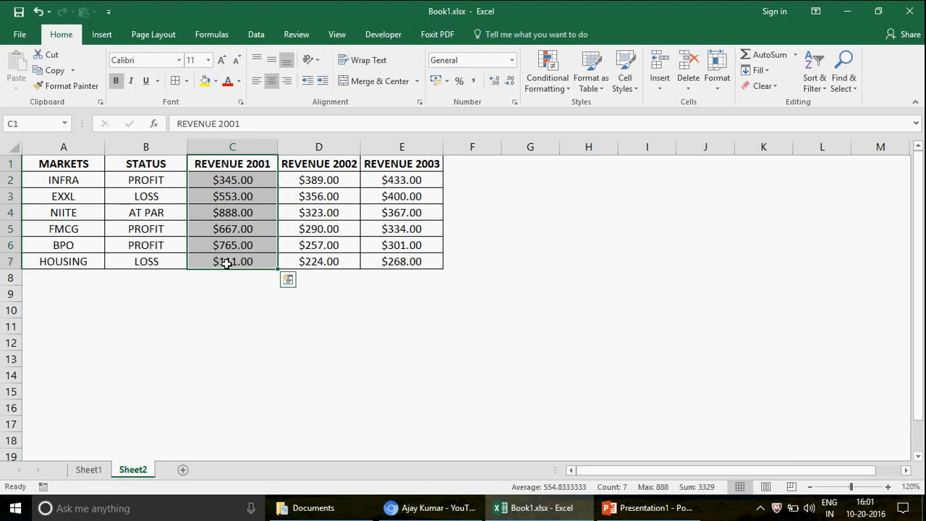
left_click(147, 178)
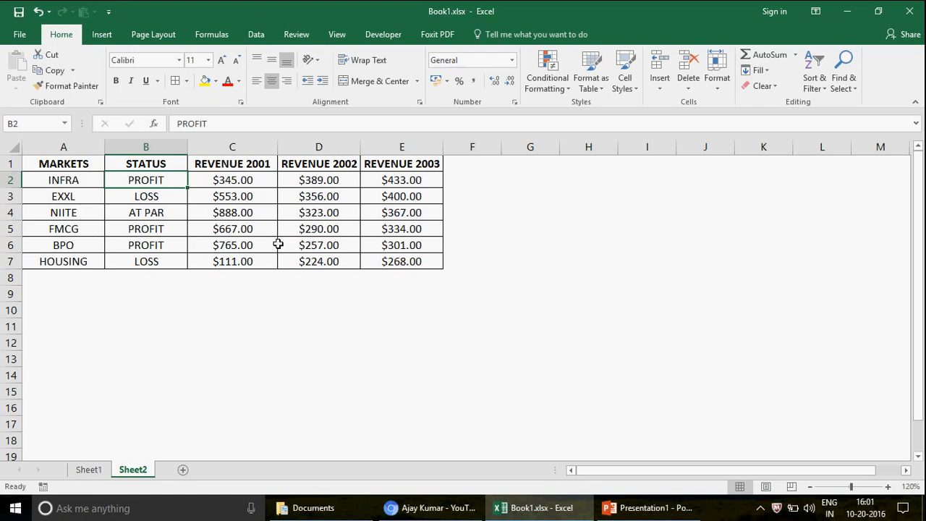
left_click(160, 164)
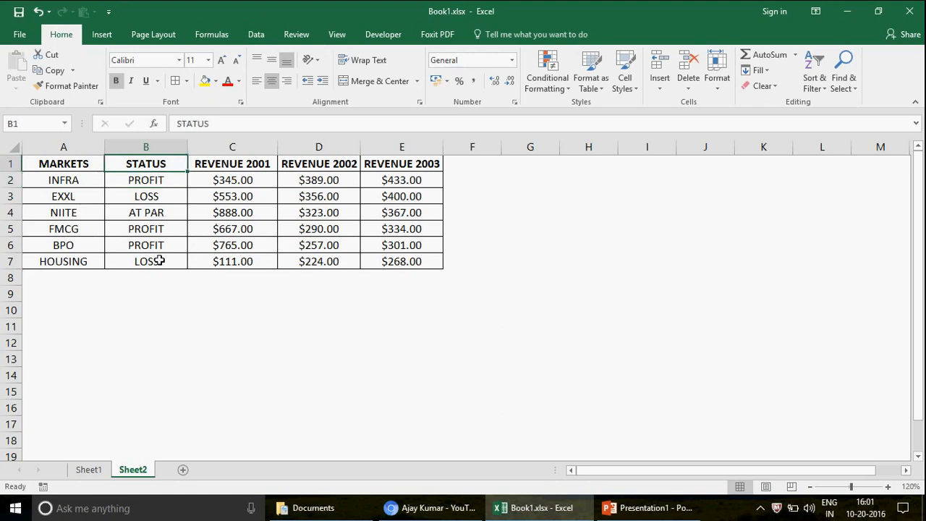
left_click(159, 261, "shift")
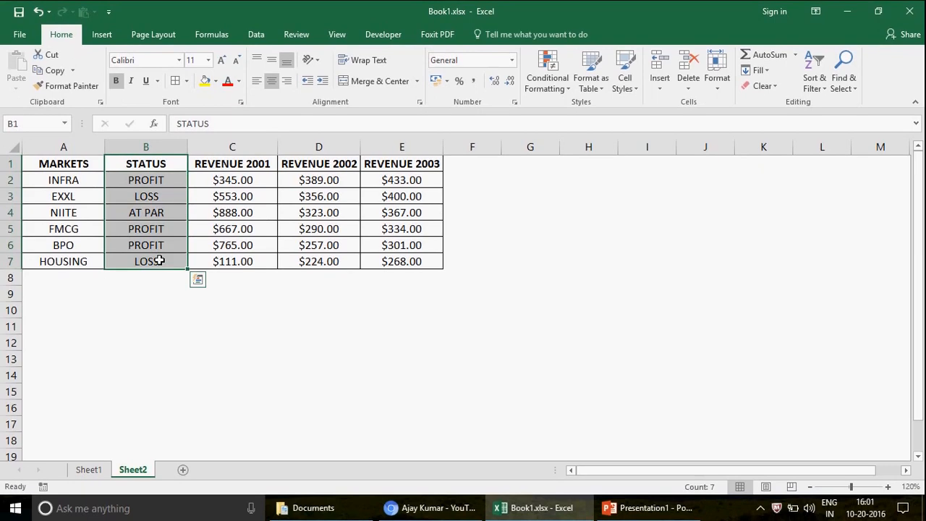
key("shift")
key("shift")
key("shift")
key("shift")
key("shift")
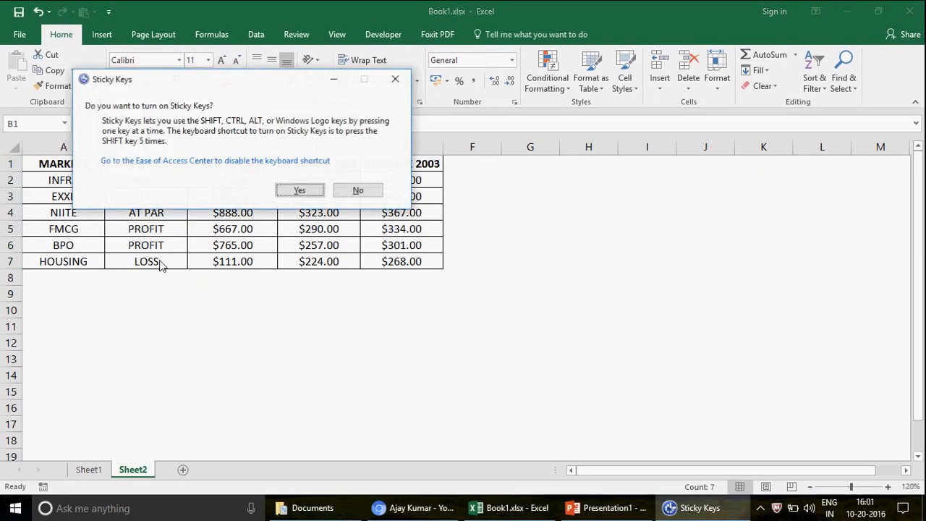
left_click(359, 191)
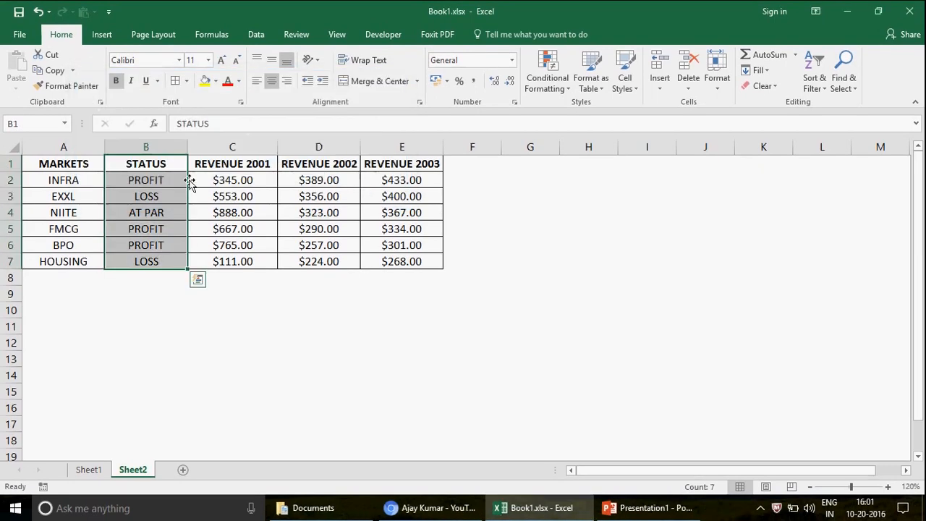
- Examine the STATUS column in relation to the MARKETS and revenue columns of the table
left_click(147, 145)
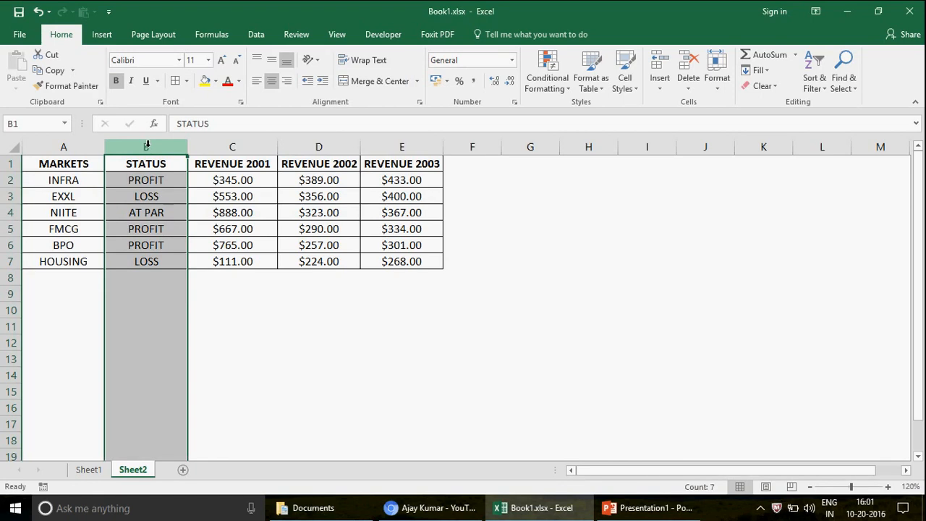
left_click_drag(148, 163, 151, 261)
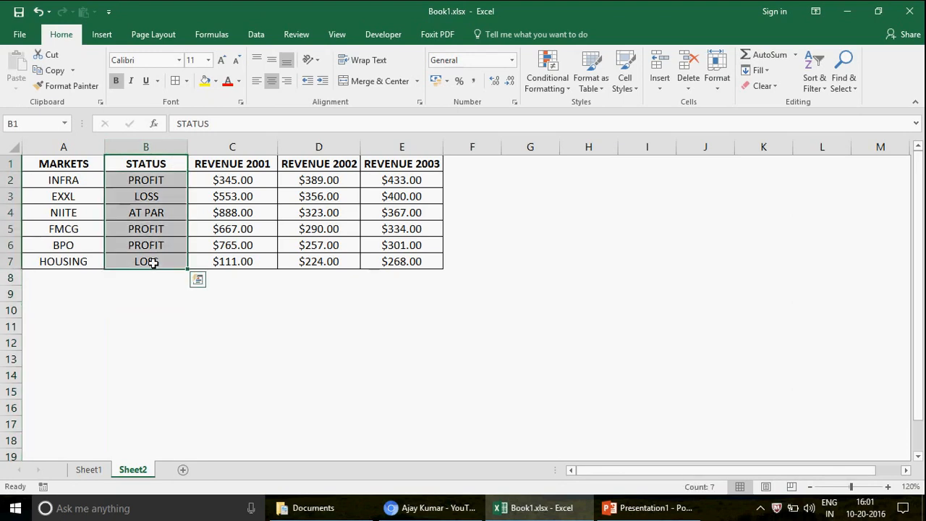
left_click(78, 165)
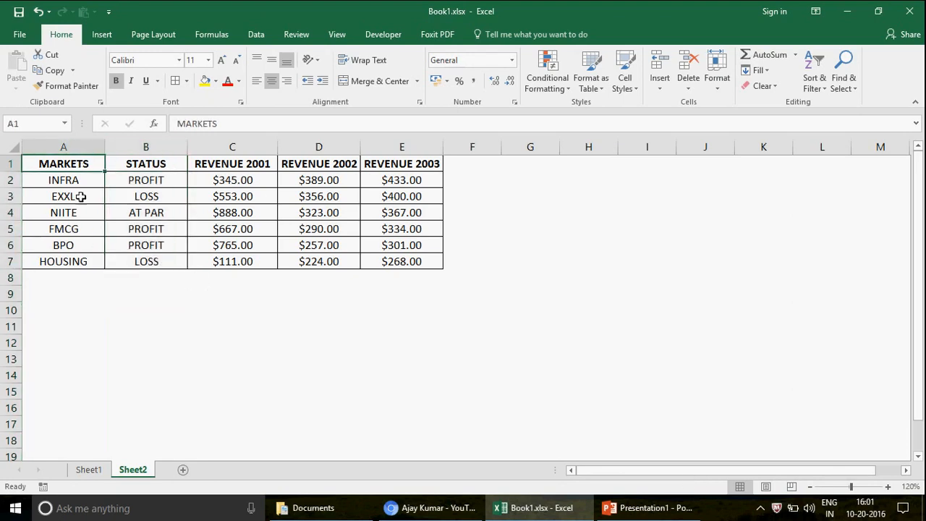
left_click(237, 163)
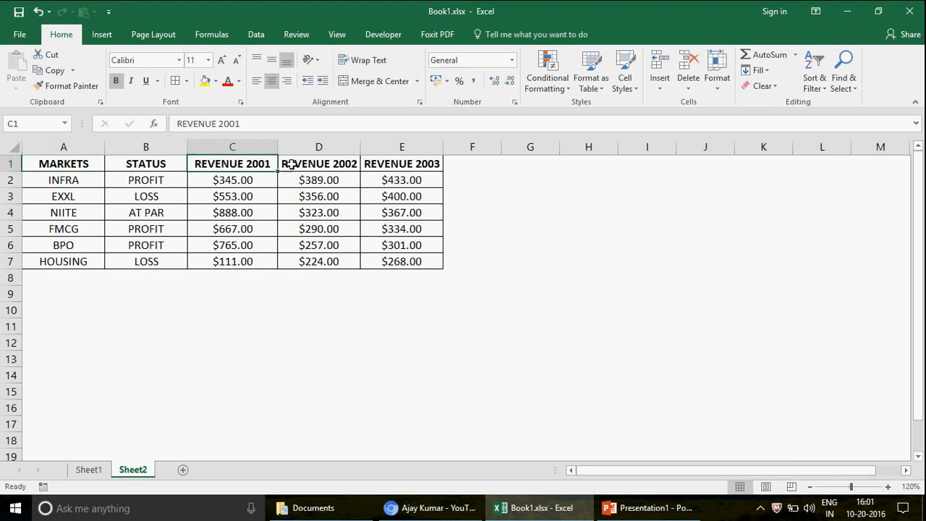
left_click(149, 167)
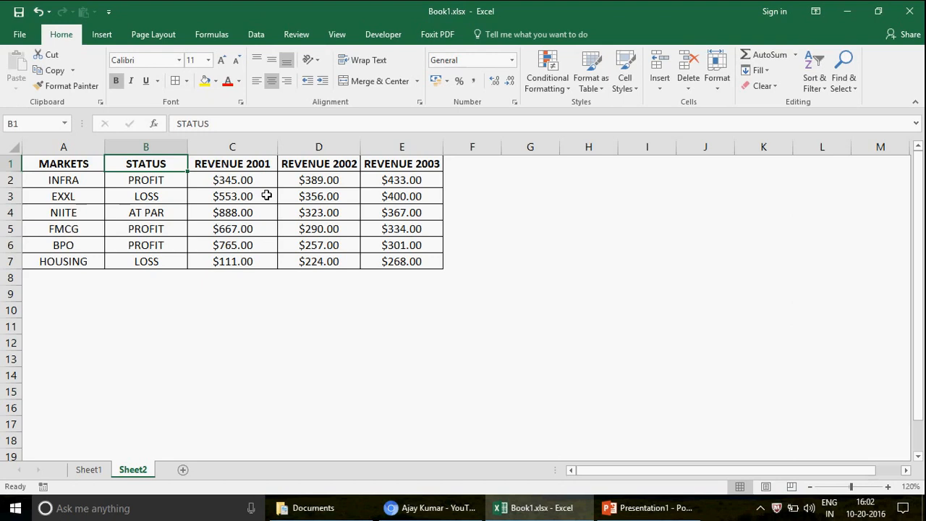
left_click(416, 212)
left_click(544, 211)
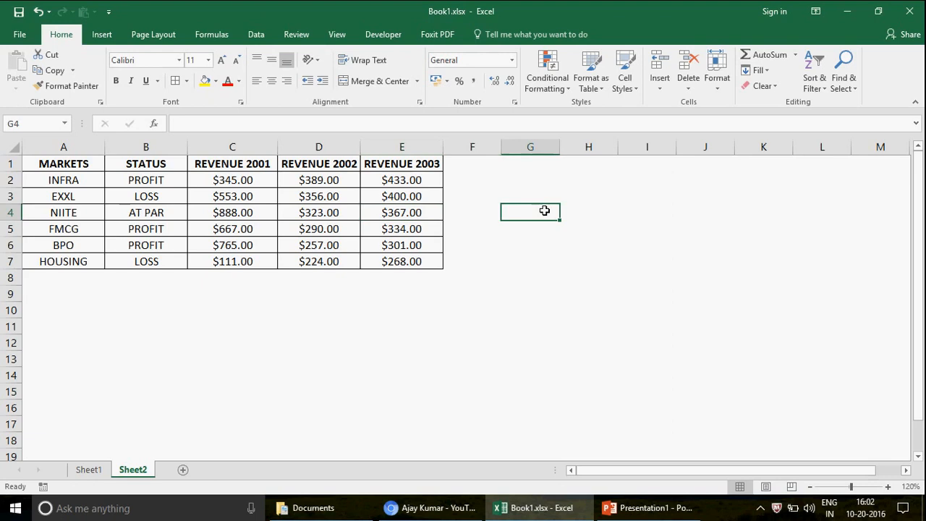
left_click(202, 212)
left_click(69, 211)
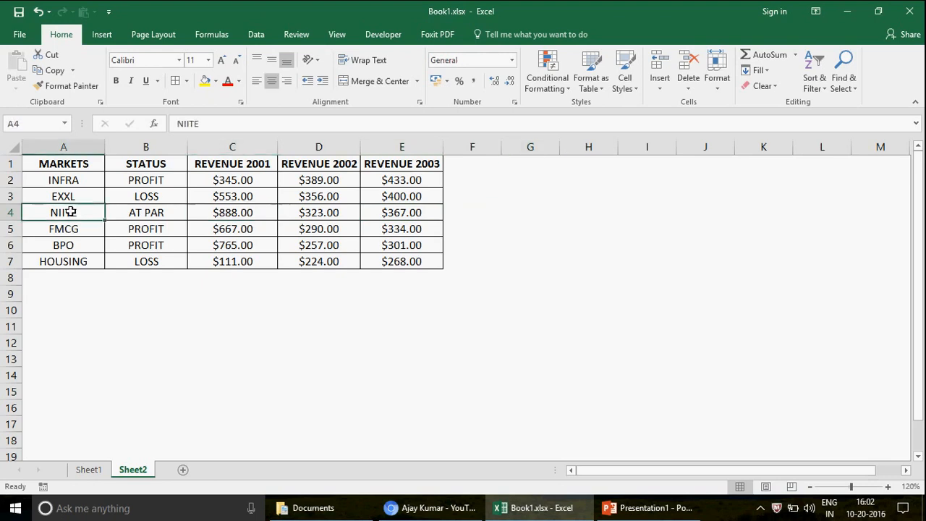
- Insert a 2-D clustered column chart from the whole table and move it clear of the data
left_click(208, 232)
left_click(103, 36)
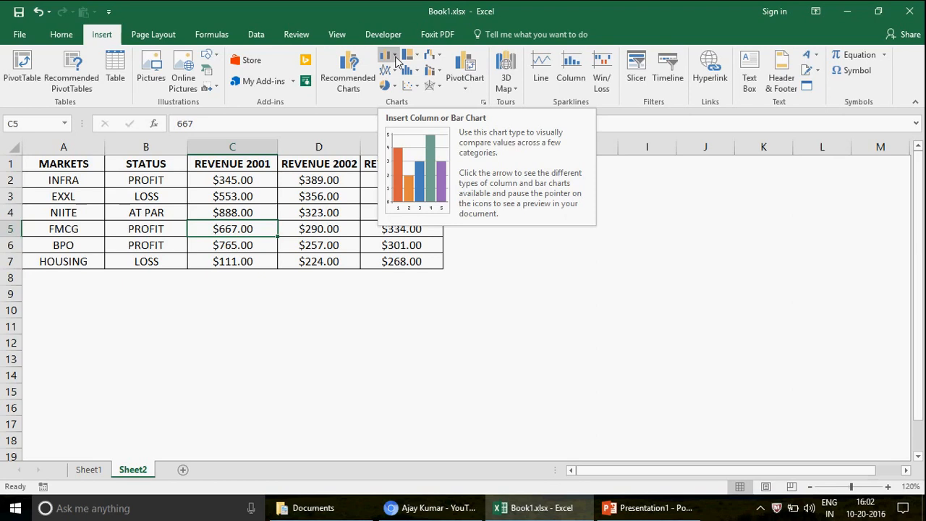
left_click(395, 57)
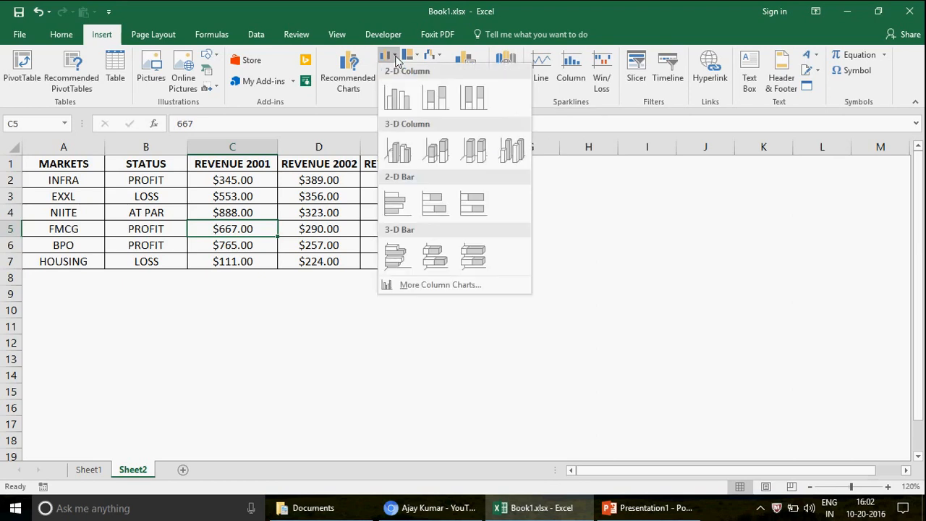
left_click(399, 98)
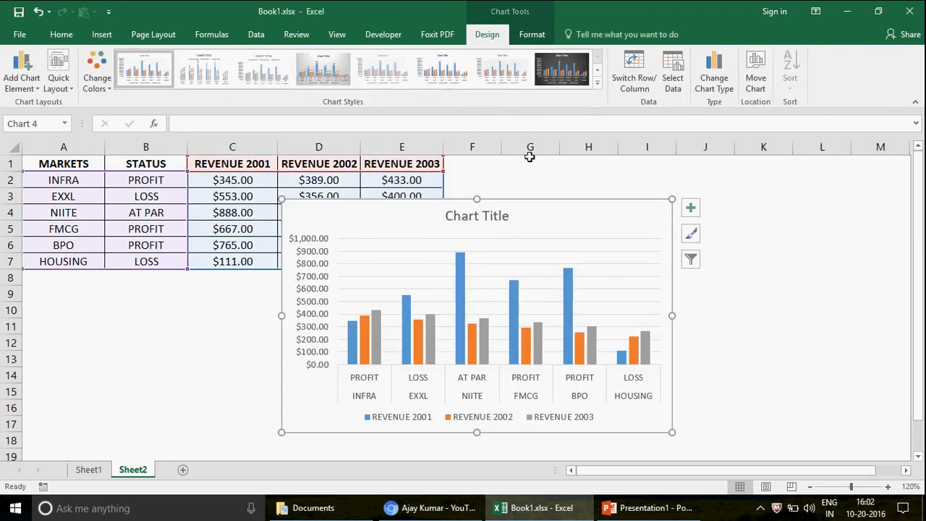
left_click_drag(569, 203, 674, 169)
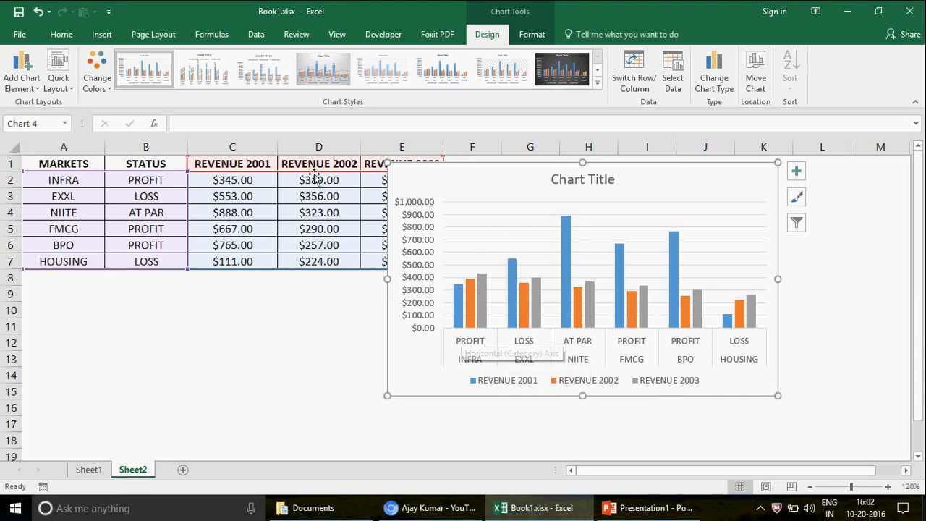
left_click_drag(664, 174, 738, 196)
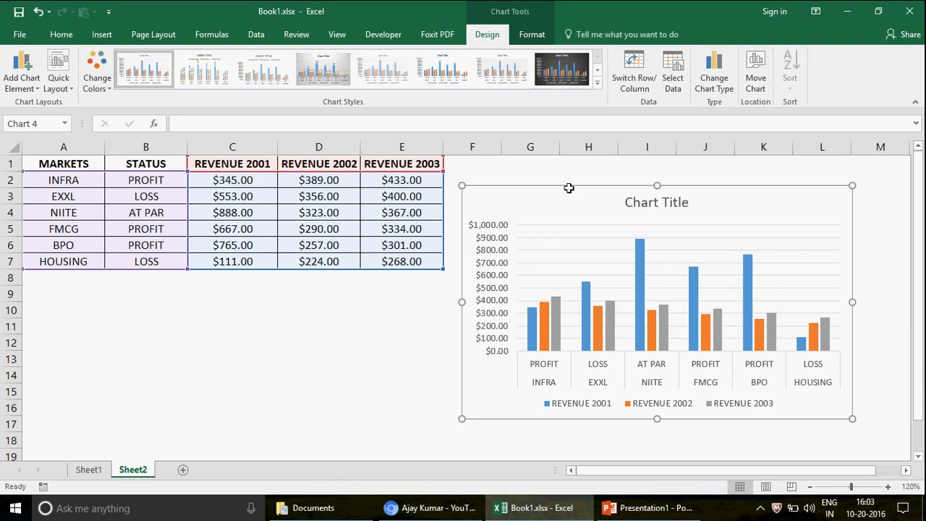
- Delete the column chart built from the whole table
key("Delete")
left_click(515, 215)
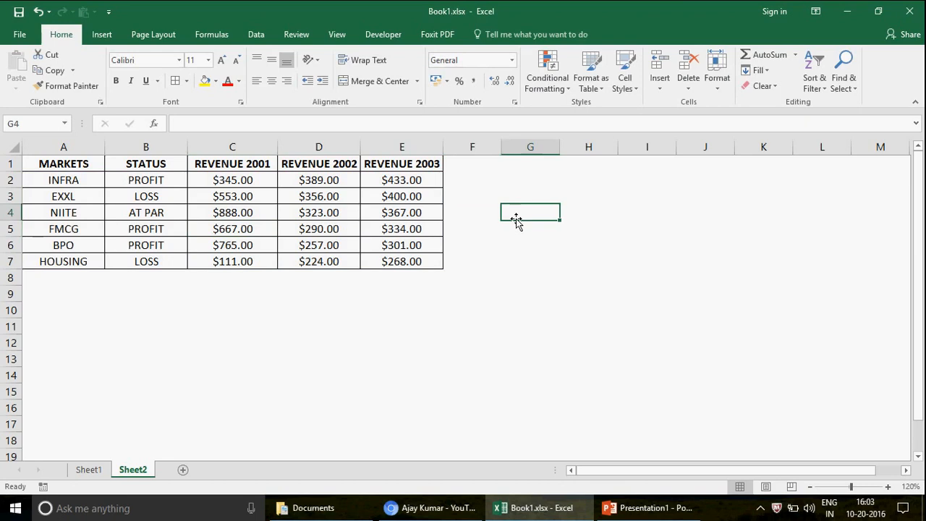
- Insert an empty 2-D clustered column chart from a blank cell and place it beside the table
left_click(810, 487)
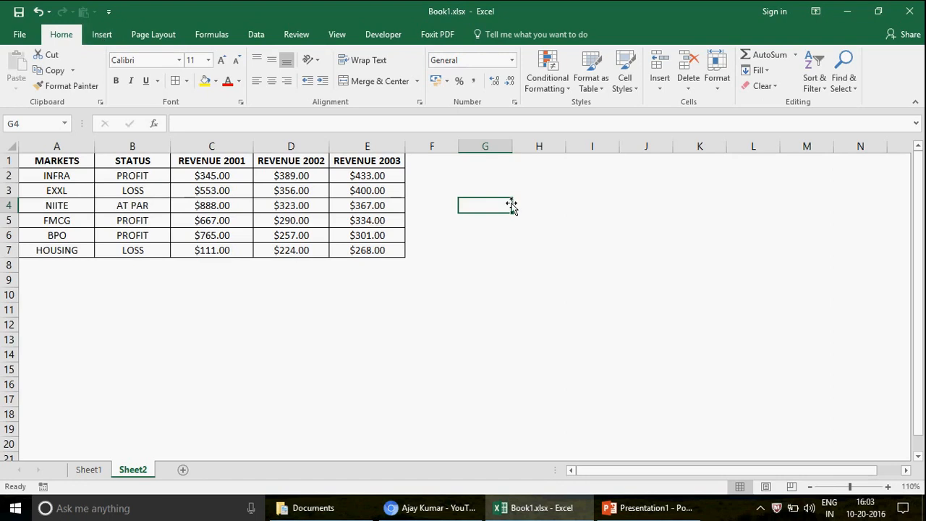
left_click(288, 339)
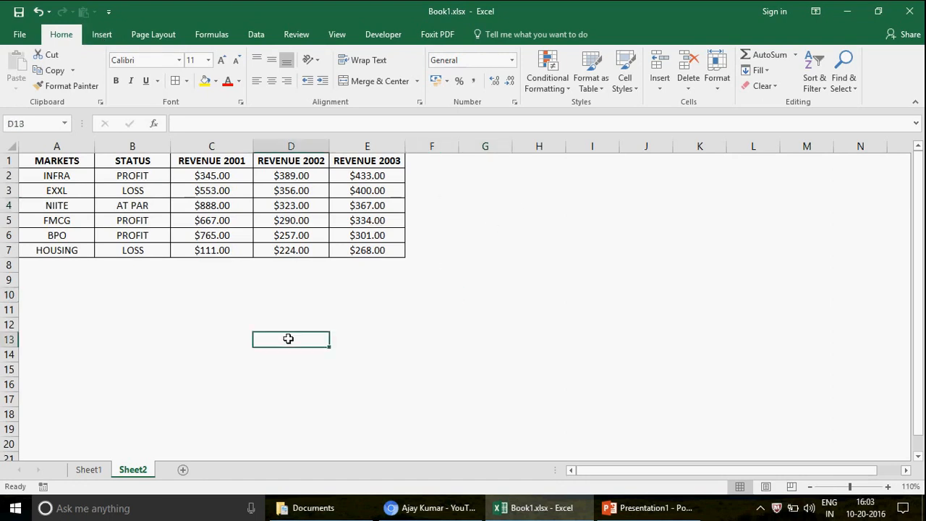
left_click(102, 34)
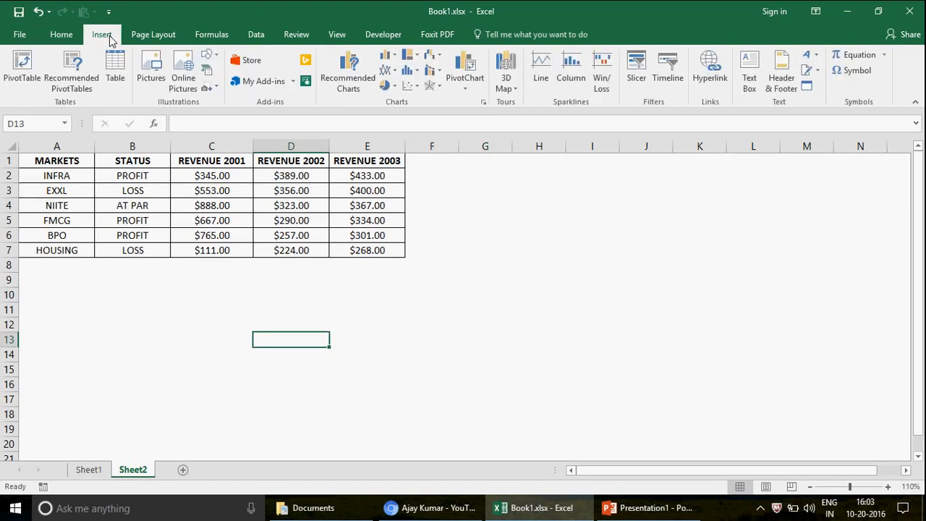
left_click(391, 62)
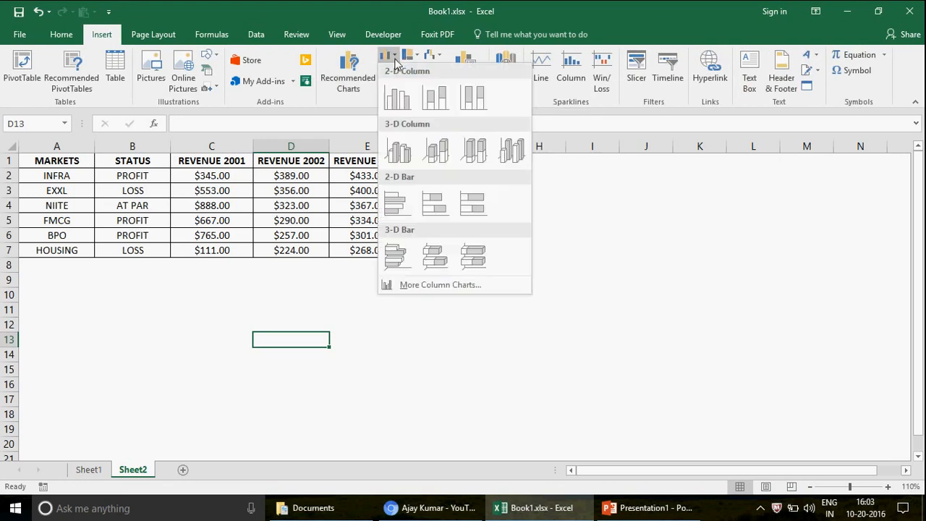
left_click(398, 100)
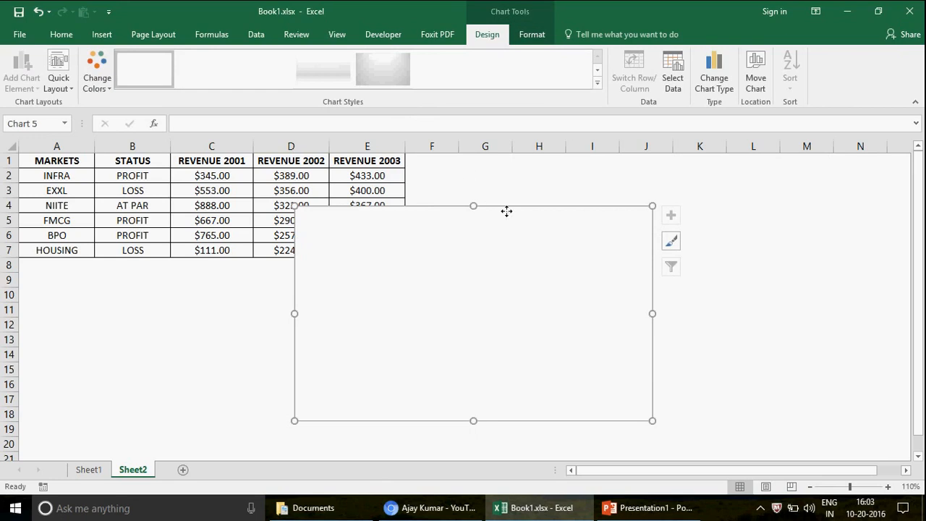
left_click_drag(506, 210, 641, 192)
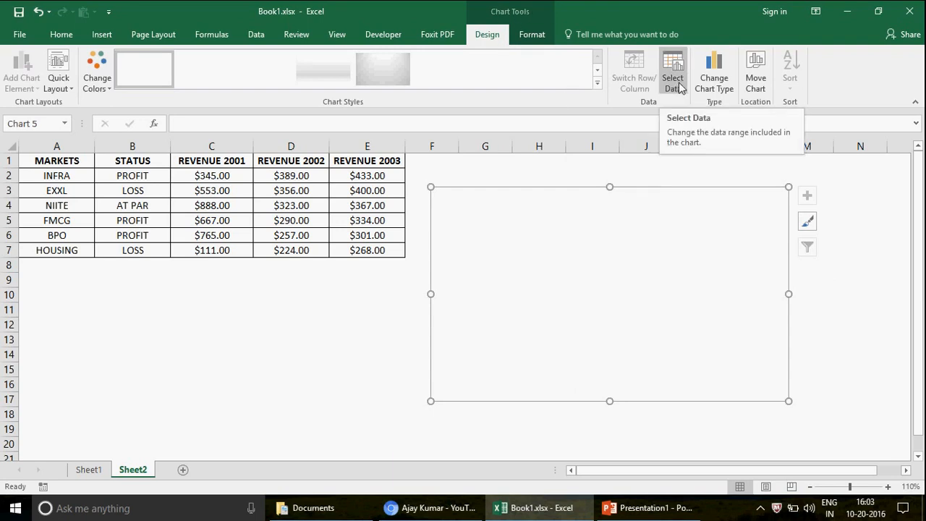
- Set the empty chart's data range to Sheet2 cells A1:A7 and C1:E7, leaving out the STATUS column
right_click(590, 210)
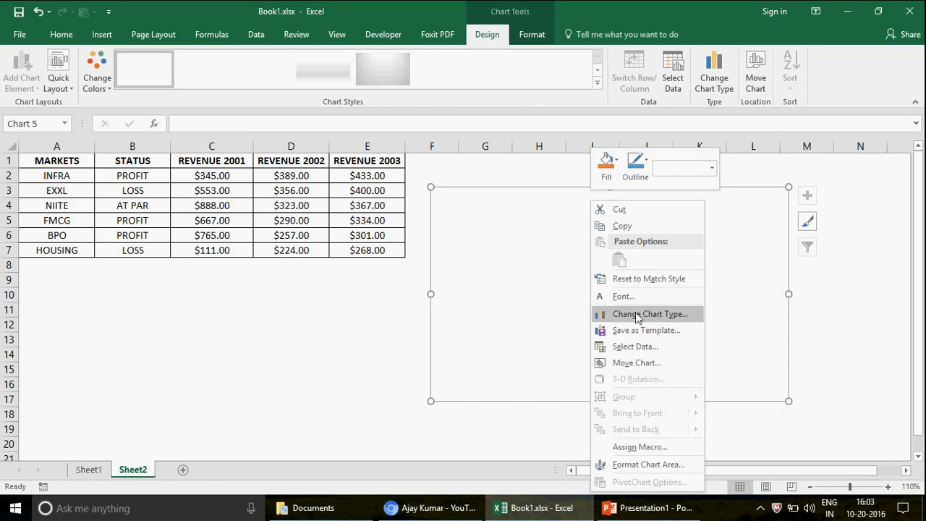
left_click(659, 348)
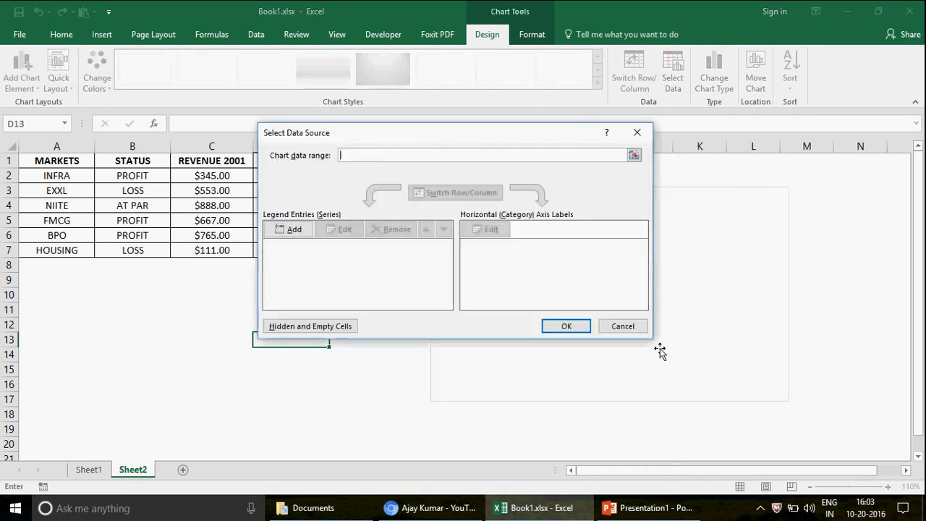
left_click_drag(504, 139, 707, 199)
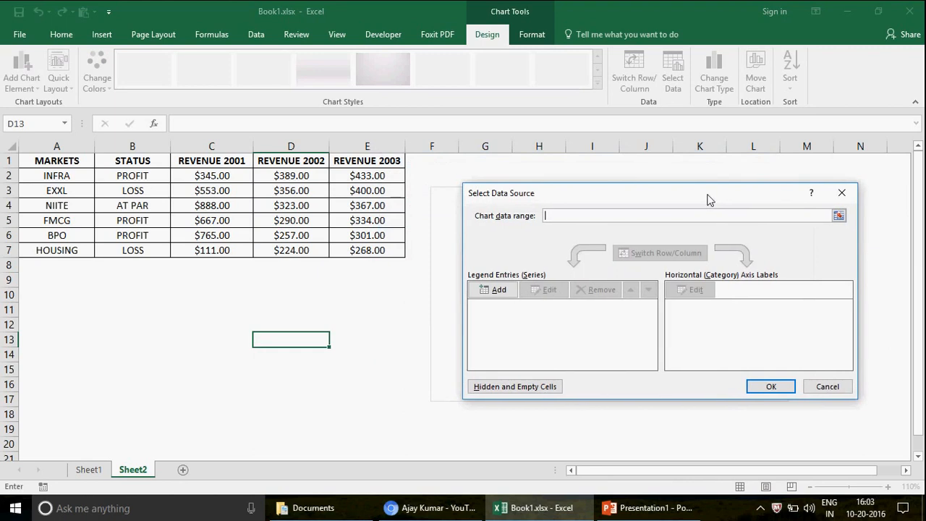
left_click_drag(49, 158, 75, 251)
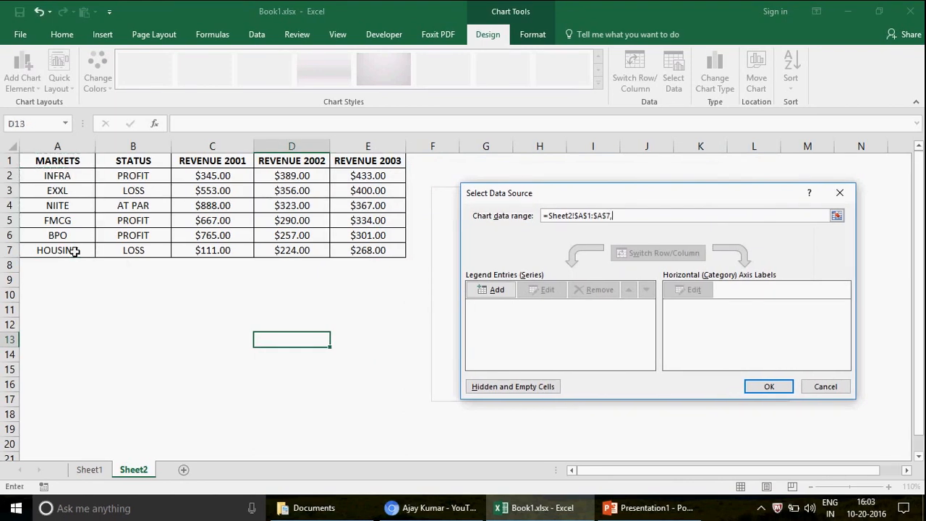
left_click(196, 163, "ctrl")
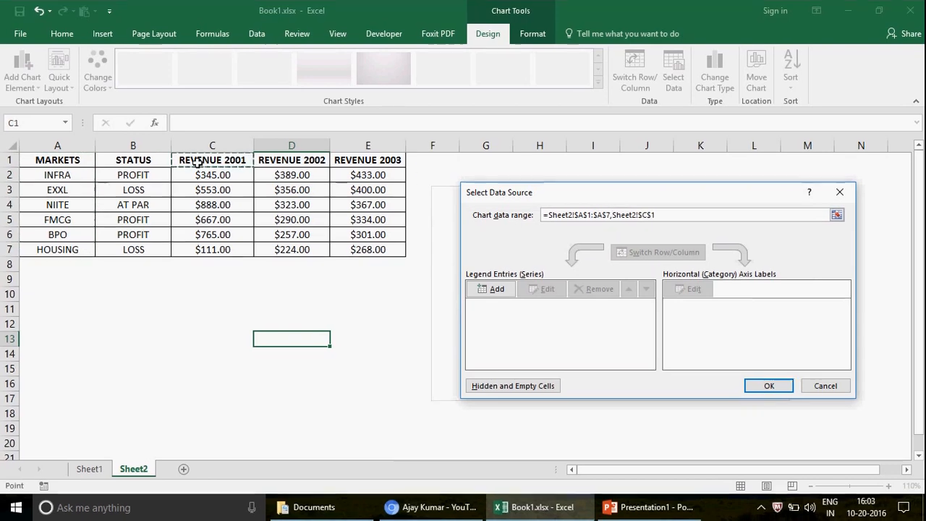
left_click_drag(196, 164, 385, 249)
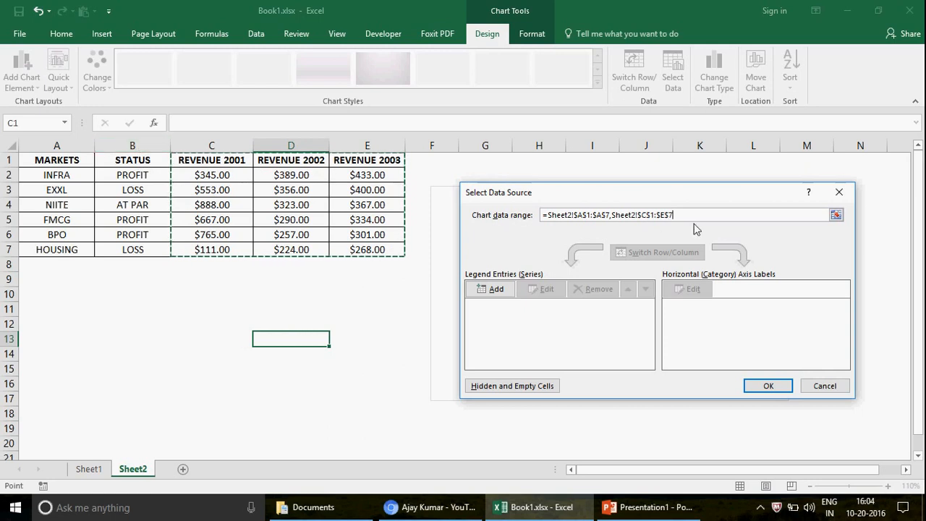
left_click(769, 387)
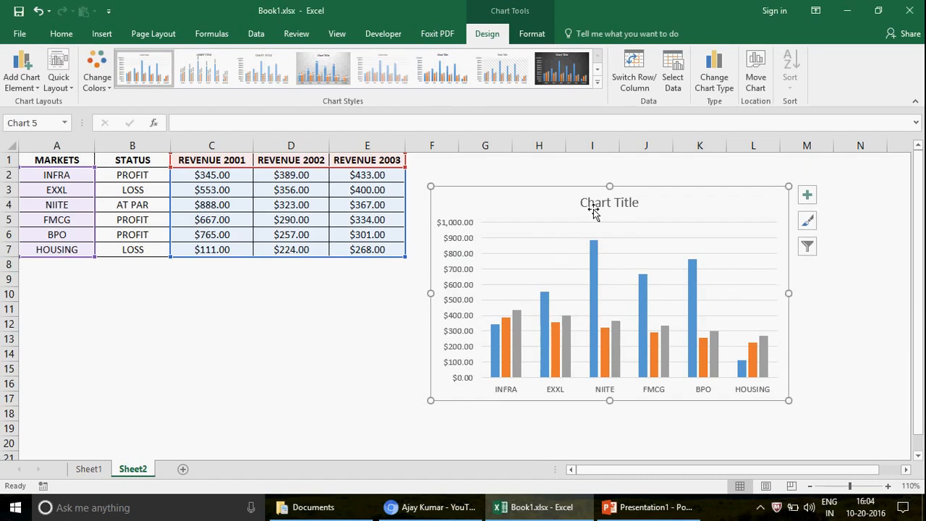
left_click(600, 210)
left_click(647, 252)
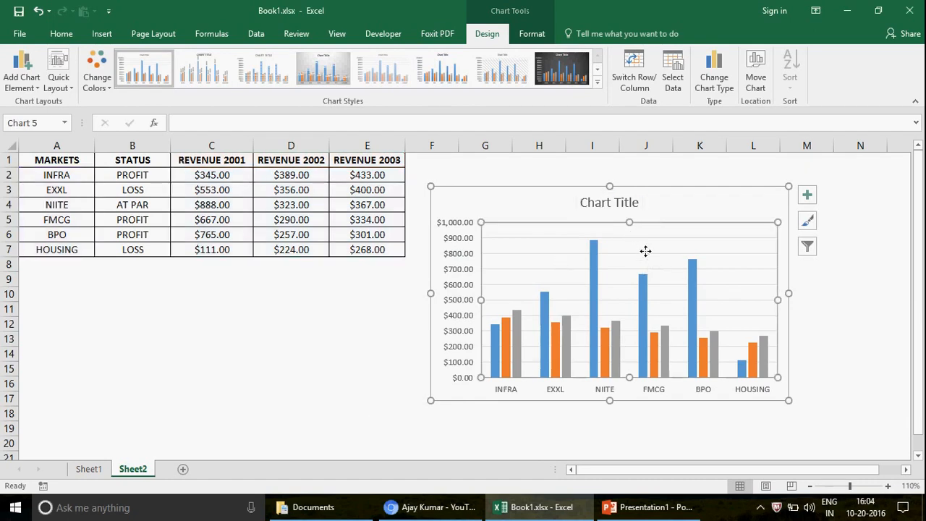
- Remove the chart title and gridlines from the revenue column chart
left_click(654, 190)
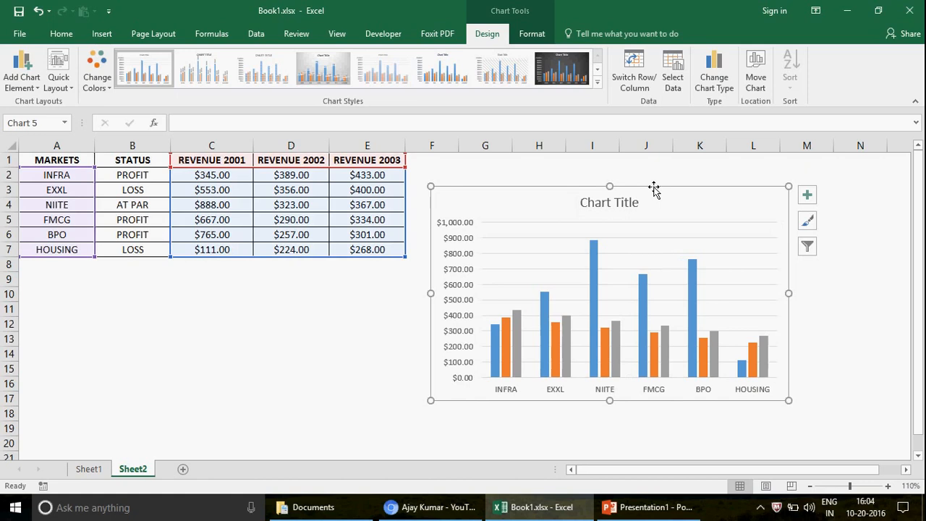
left_click(809, 202)
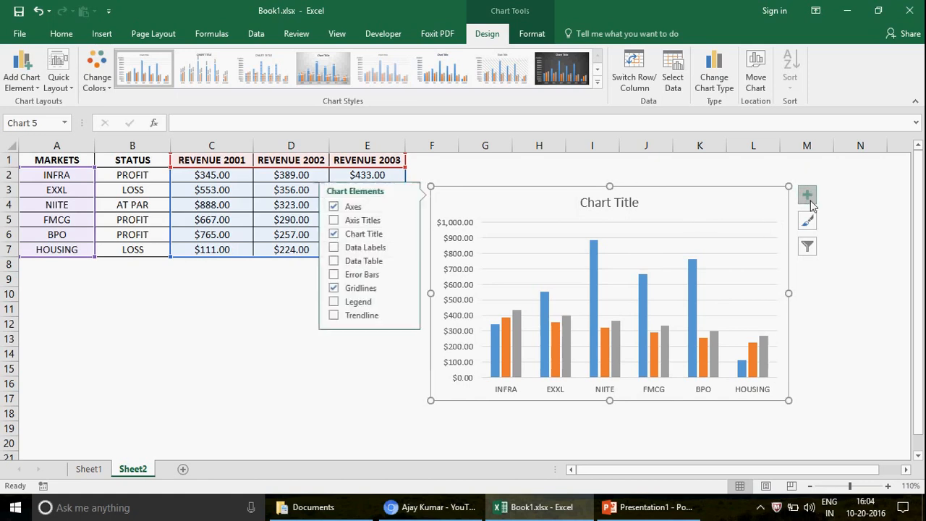
left_click(333, 234)
left_click(333, 261)
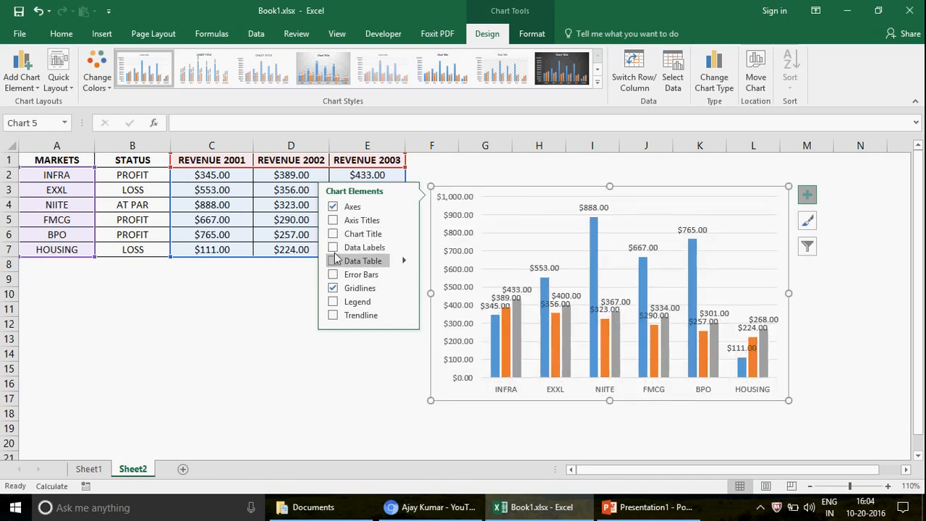
left_click(332, 289)
- Add a legend to the chart and place it below the plot
left_click(332, 302)
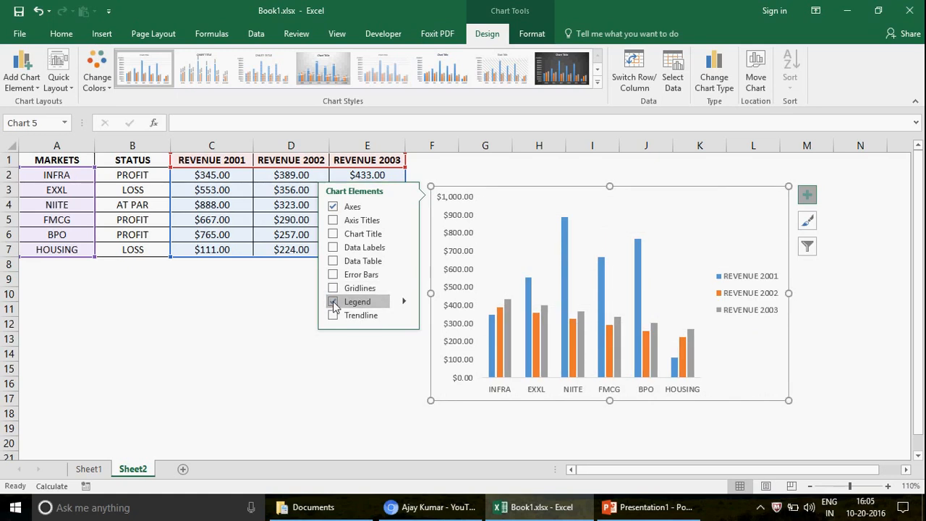
left_click(403, 301)
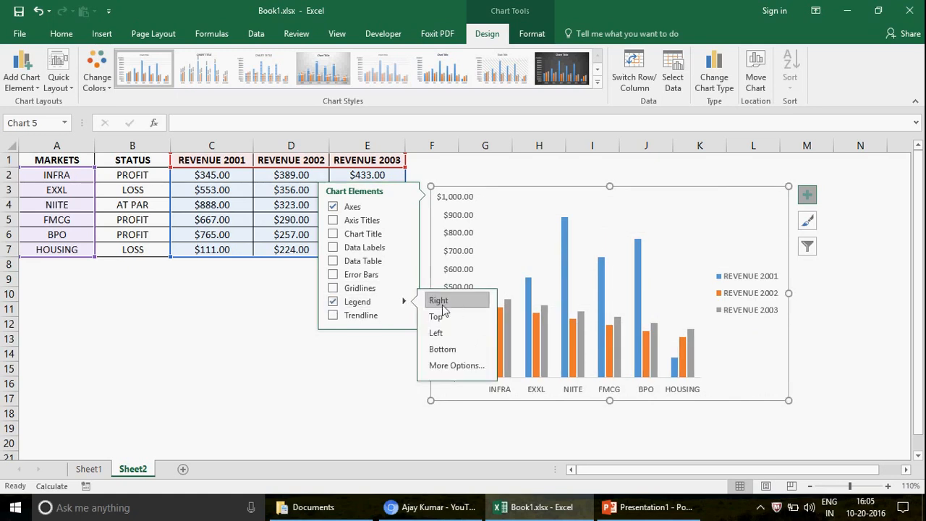
left_click(446, 350)
left_click(334, 414)
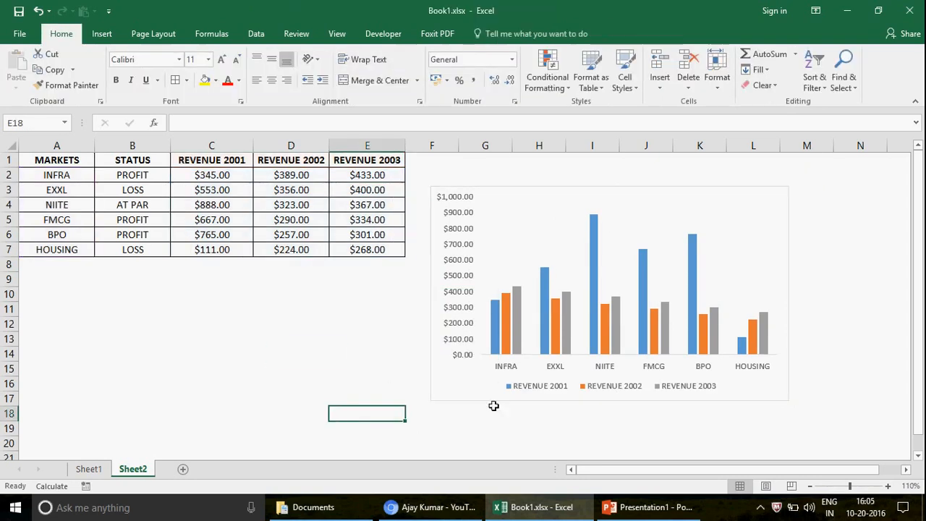
- Move the chart slightly higher on the sheet and apply the dark-background chart style
mouse_move(673, 194)
left_mouse_down()
mouse_move(685, 171)
mouse_move(666, 182)
mouse_move(678, 189)
left_mouse_up()
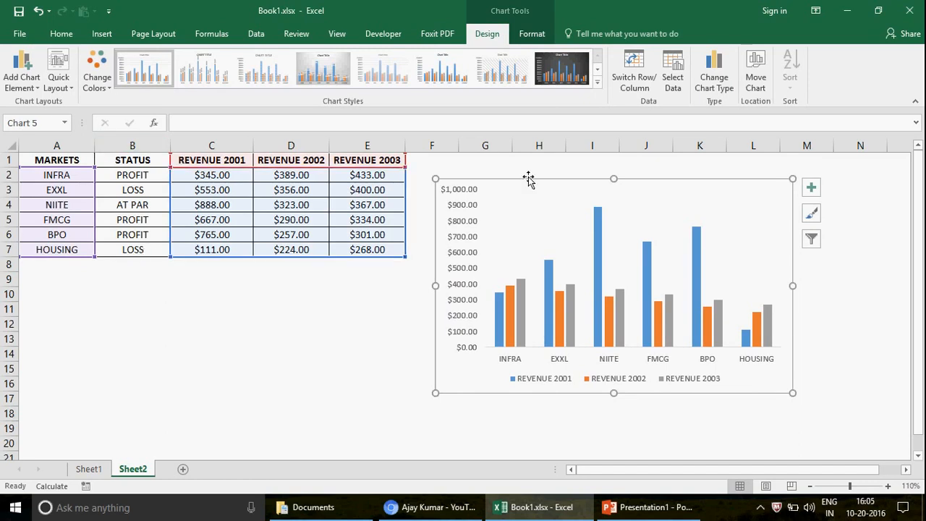
left_click_drag(532, 178, 528, 168)
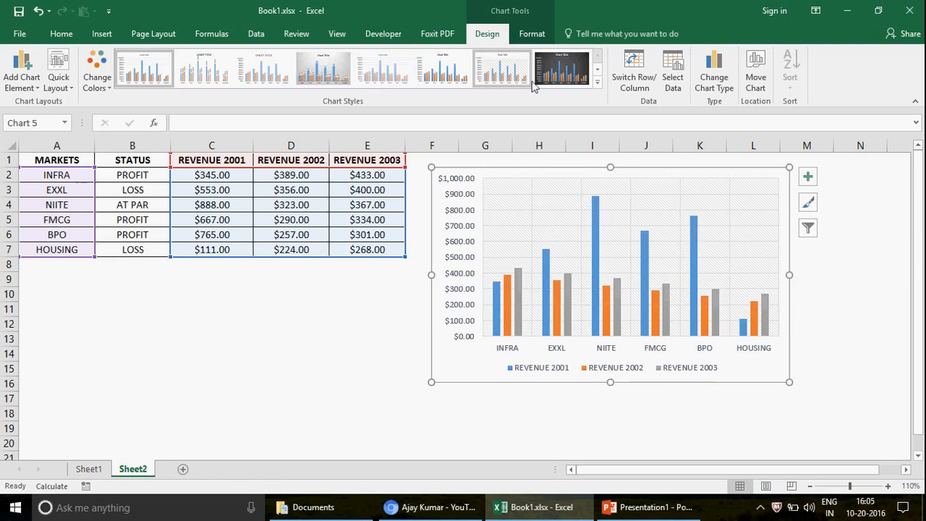
left_click(563, 75)
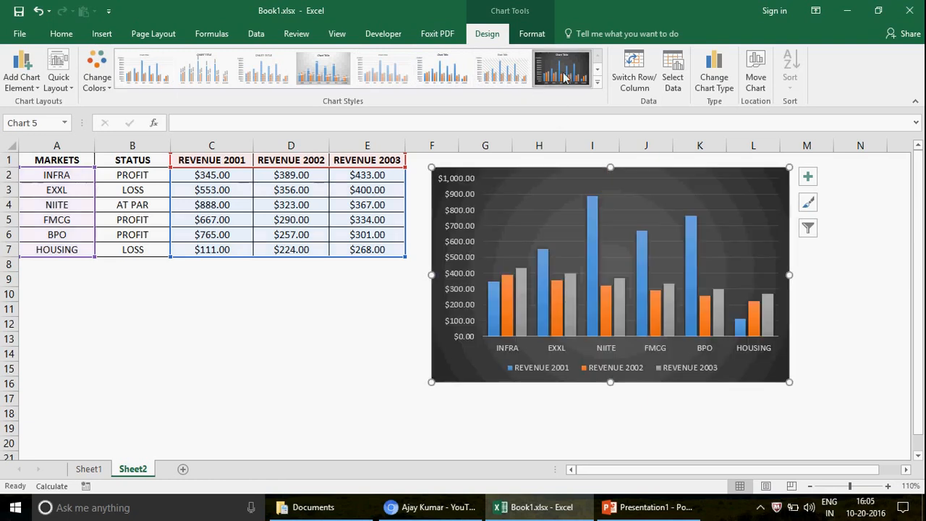
- Set NIITE's REVENUE 2002 to 777 and its REVENUE 2001 to 987 in the table
left_click(277, 201)
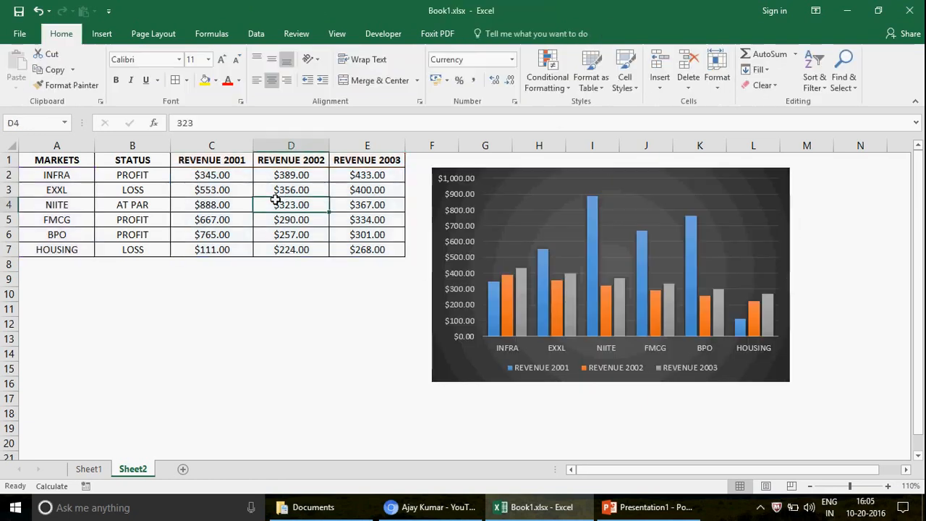
type("777")
key("Return")
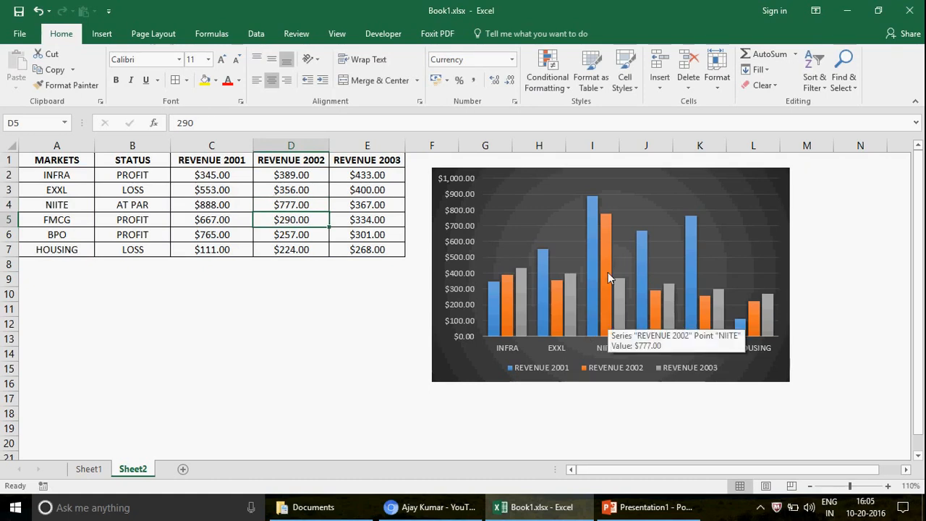
left_click(219, 205)
type("9")
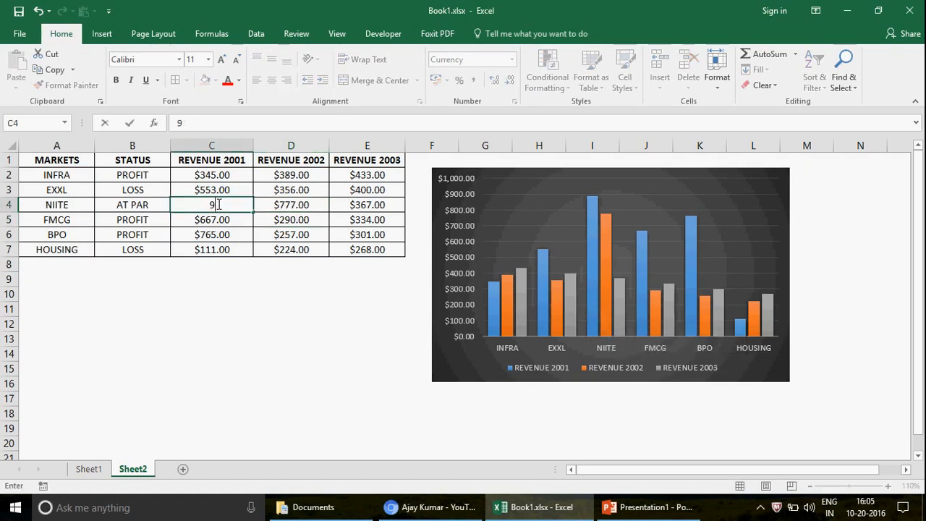
type("87")
key("Return")
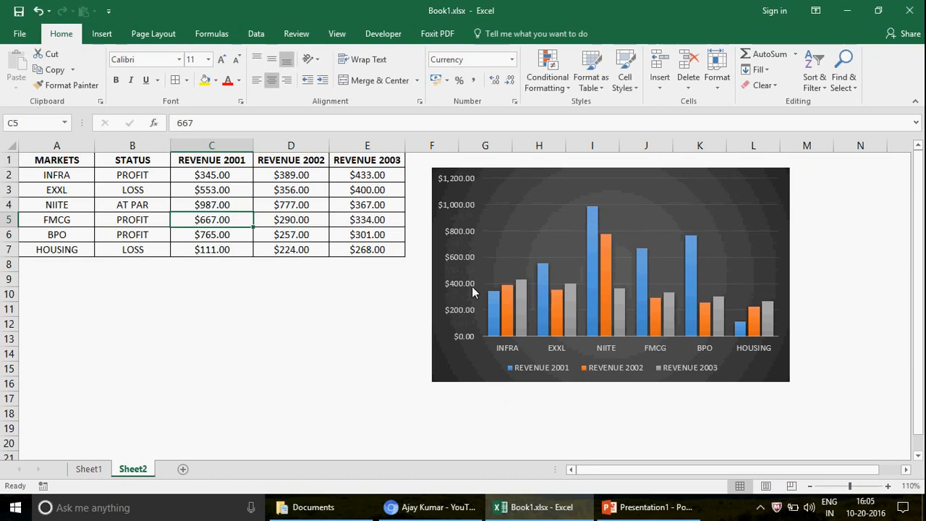
- Delete the horizontal gridlines from the dark-styled chart
left_click(537, 208)
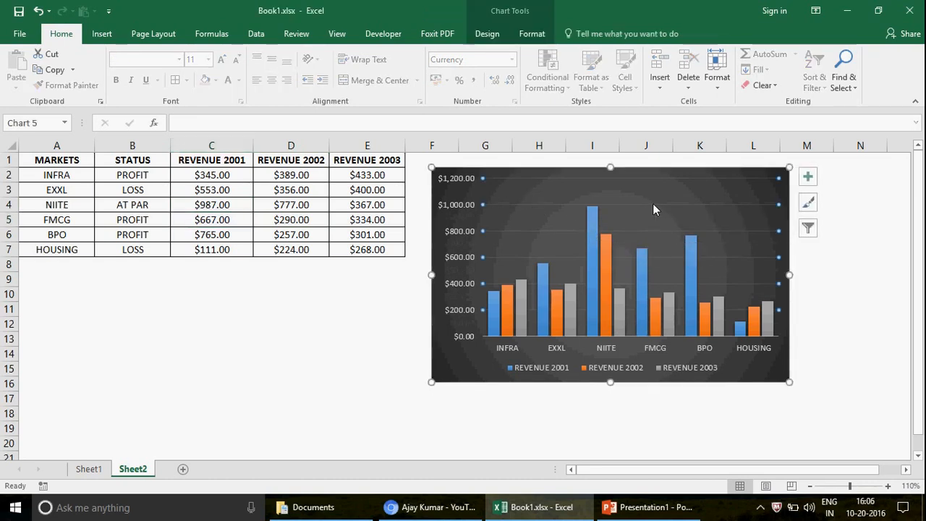
key("Delete")
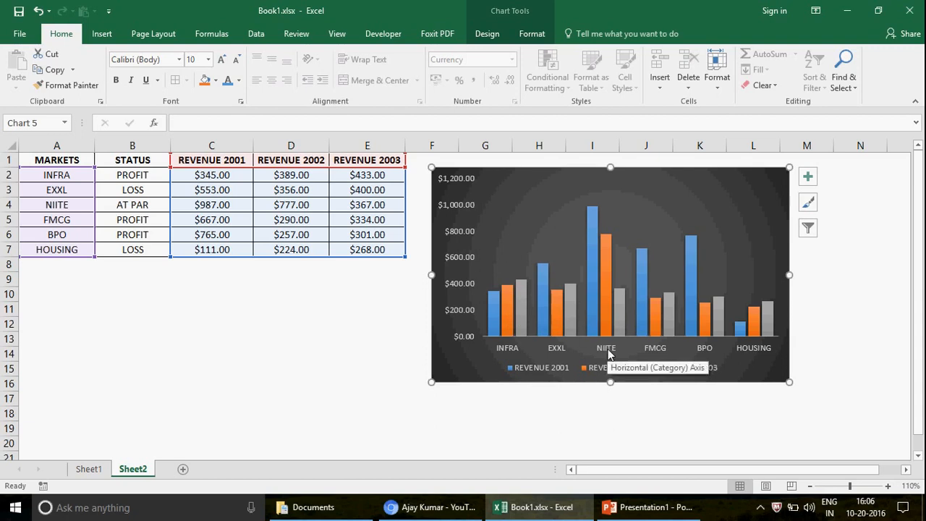
mouse_move(593, 237)
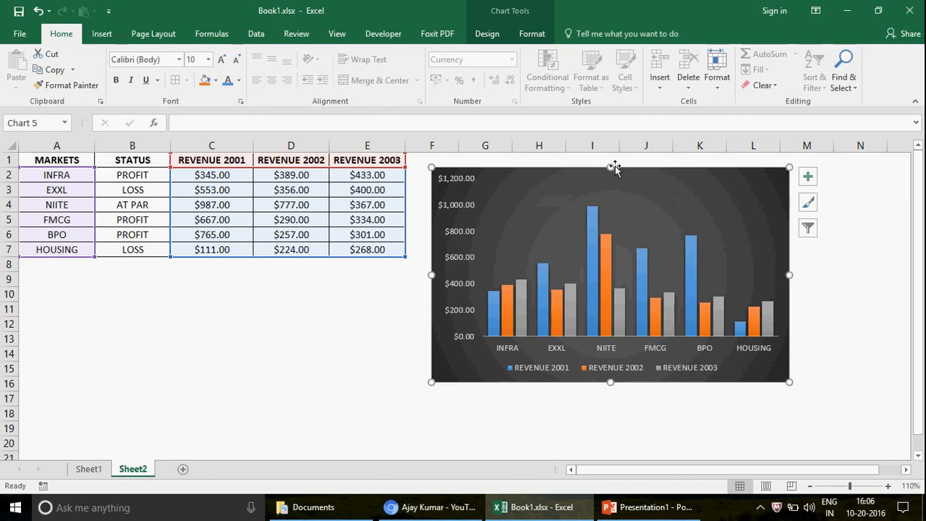
- Change the chart type from clustered column to Stacked Line
right_click(650, 173)
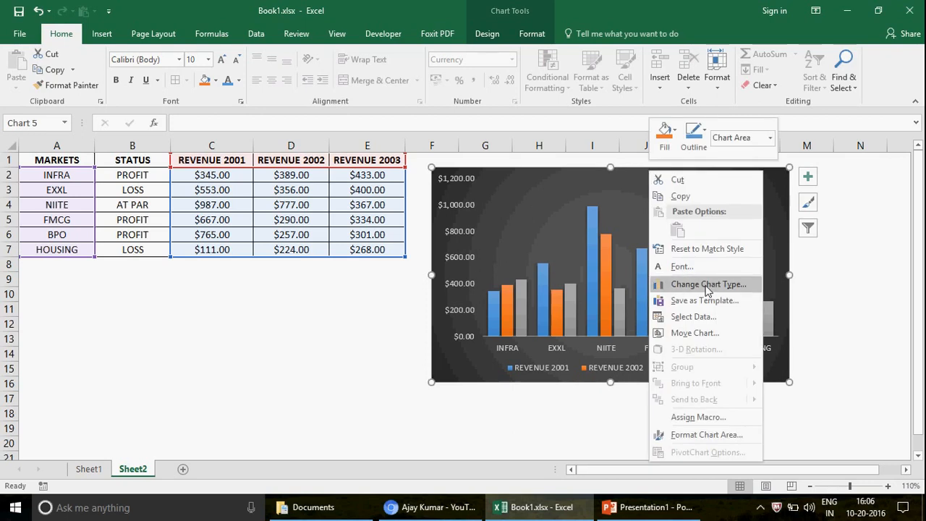
left_click(486, 35)
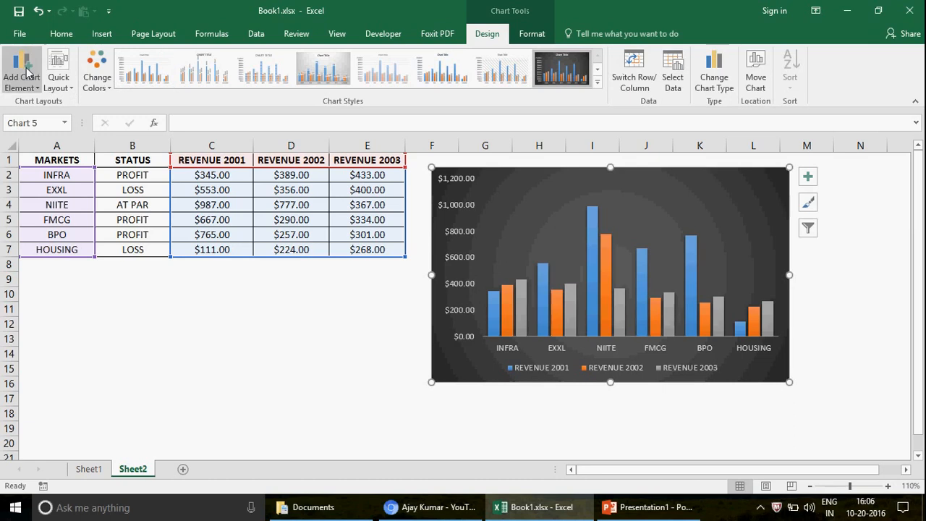
left_click(716, 80)
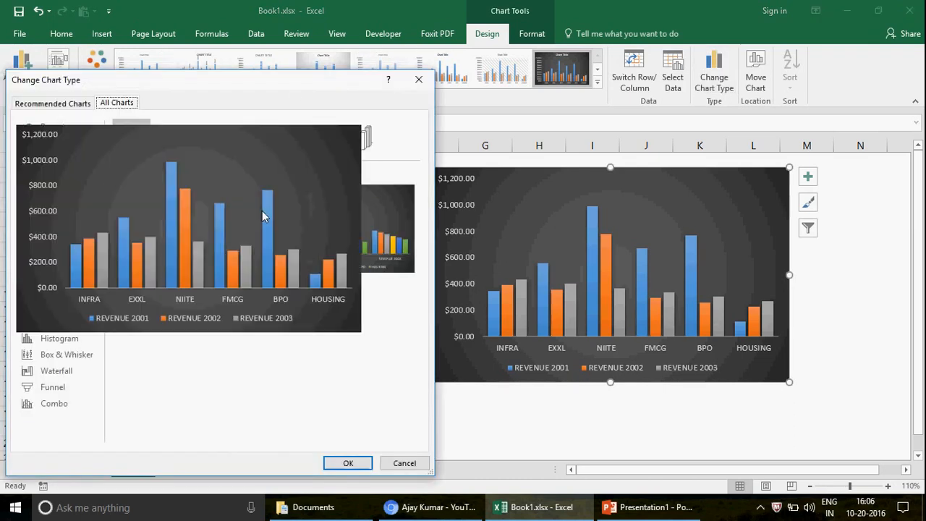
left_click(46, 176)
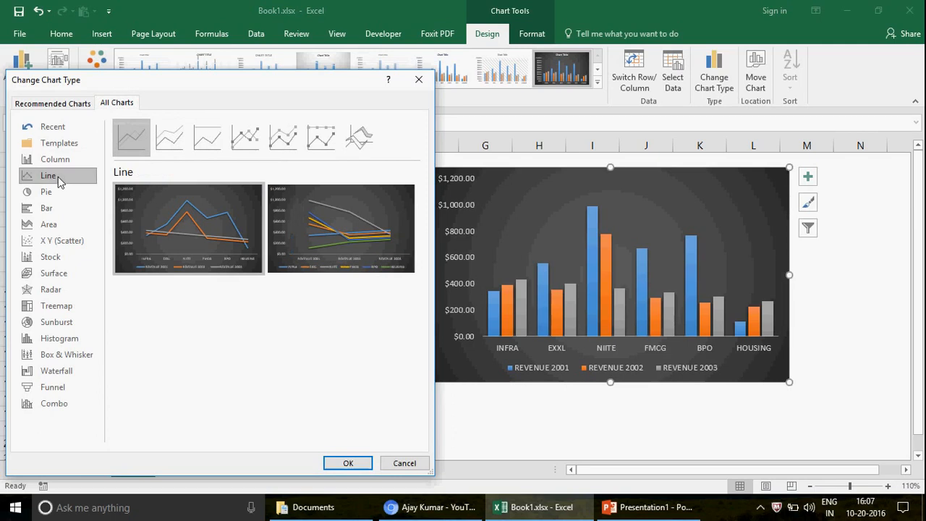
left_click(167, 150)
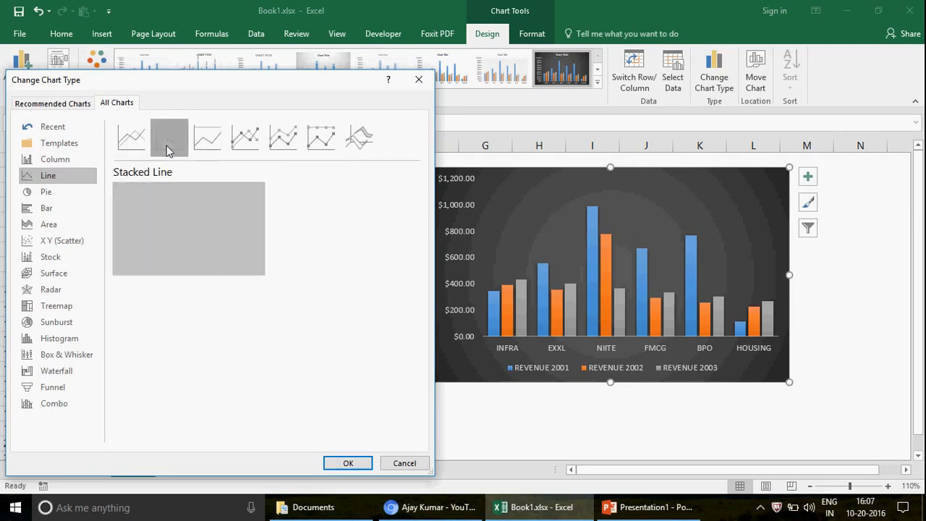
left_click(348, 462)
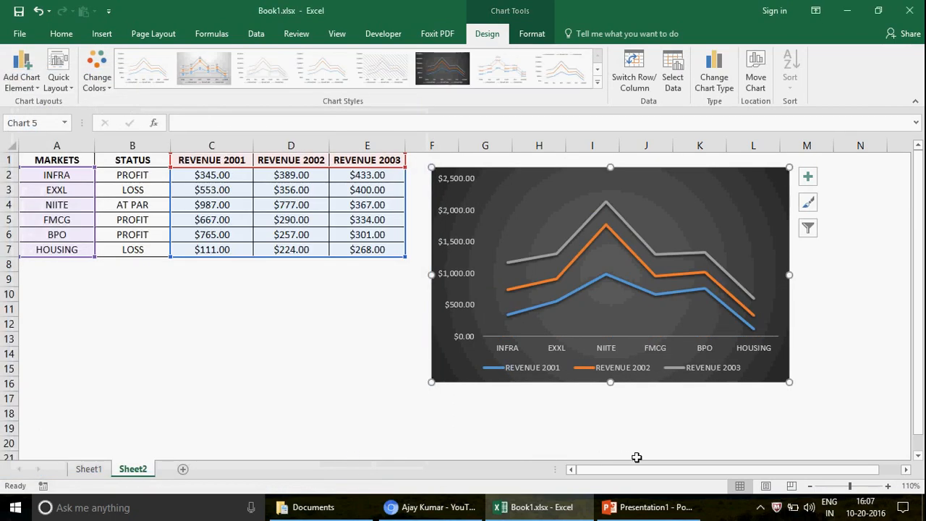
left_click(713, 443)
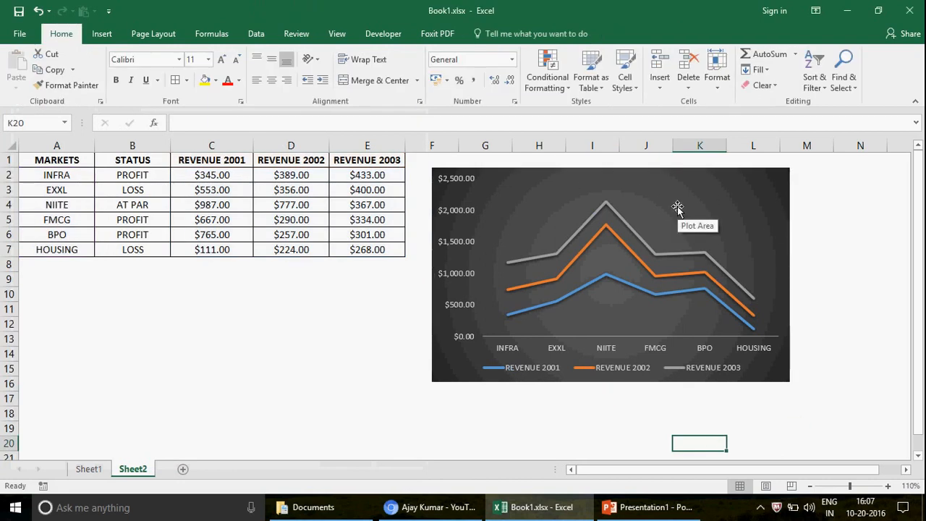
- Move the chart away from the table and copy the REVENUE 2003 column, E1:E7, into column F
left_click_drag(682, 171, 705, 180)
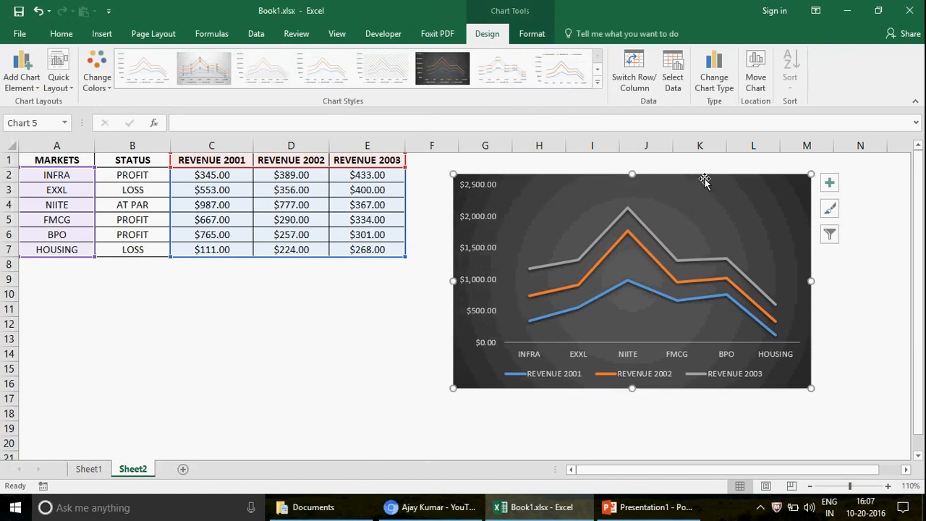
left_click_drag(704, 179, 742, 204)
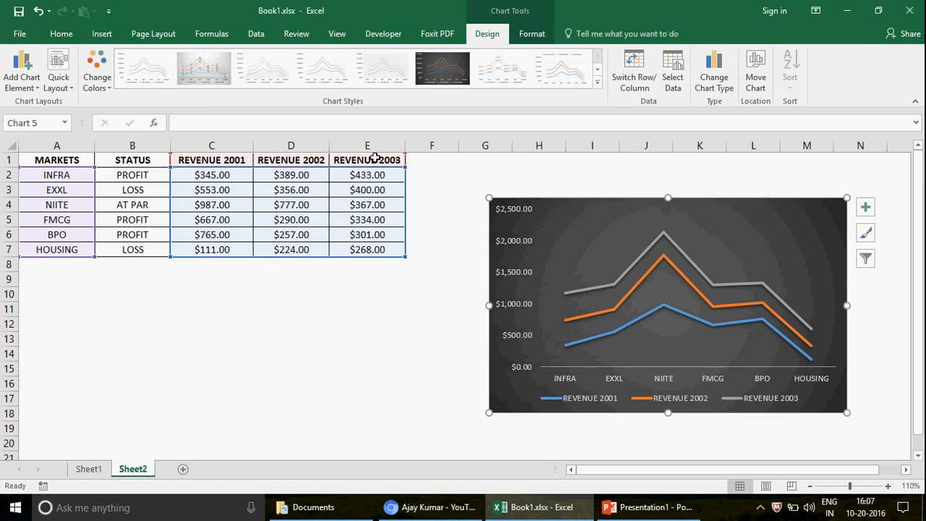
left_click_drag(375, 157, 387, 259)
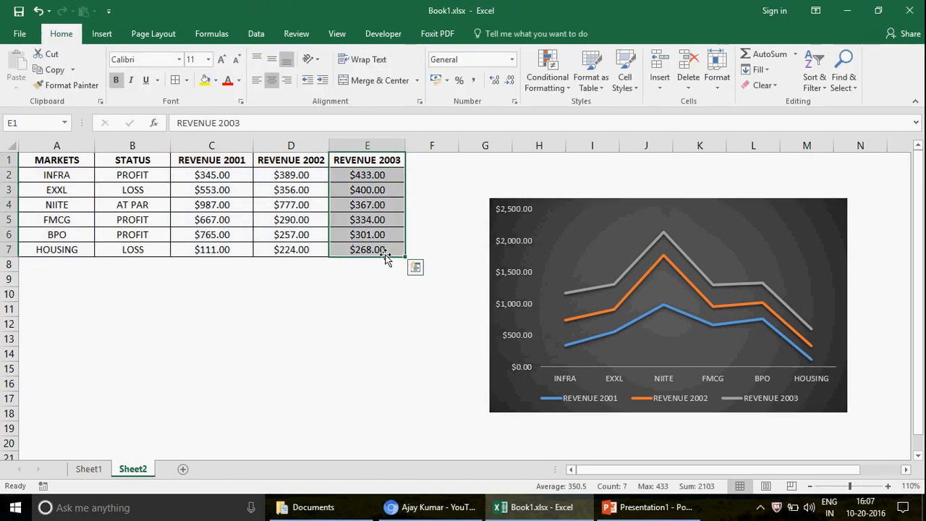
key("ctrl+c")
left_click(424, 162)
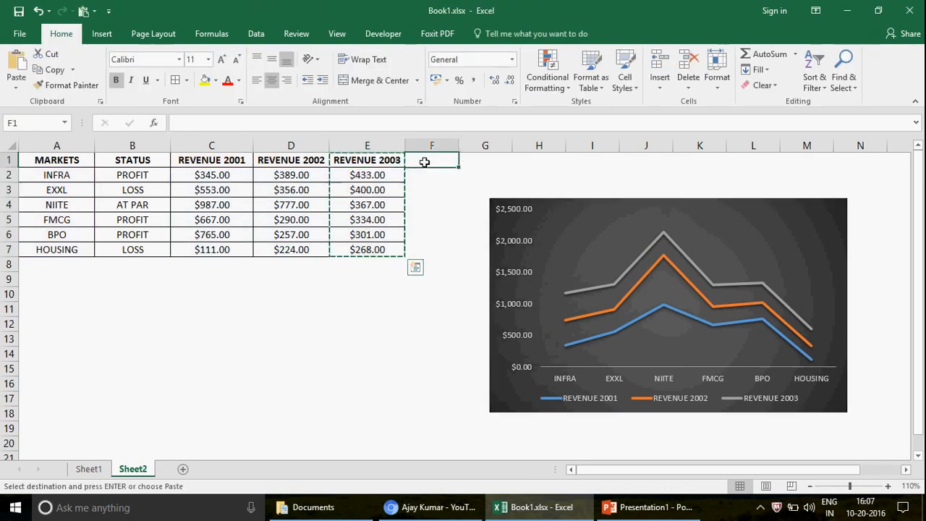
key("ctrl+v")
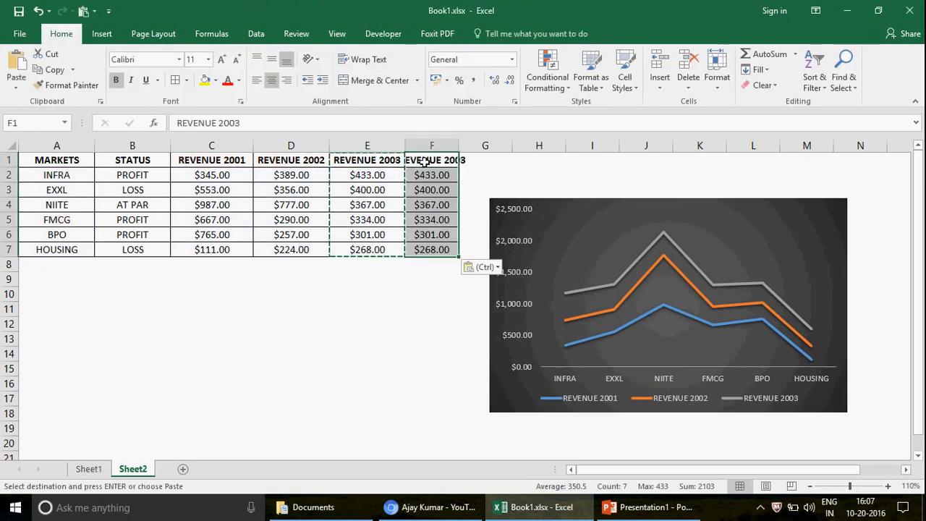
- Auto-fit the width of column F and rename its header to REVENUE 2004
double_click(458, 144)
left_click(442, 159)
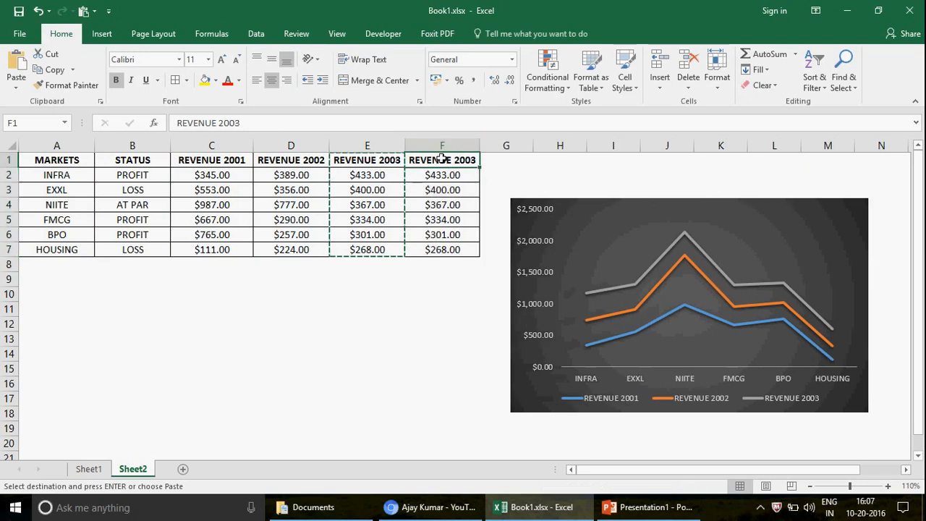
left_click(267, 125)
key("BackSpace")
type("4")
key("Return")
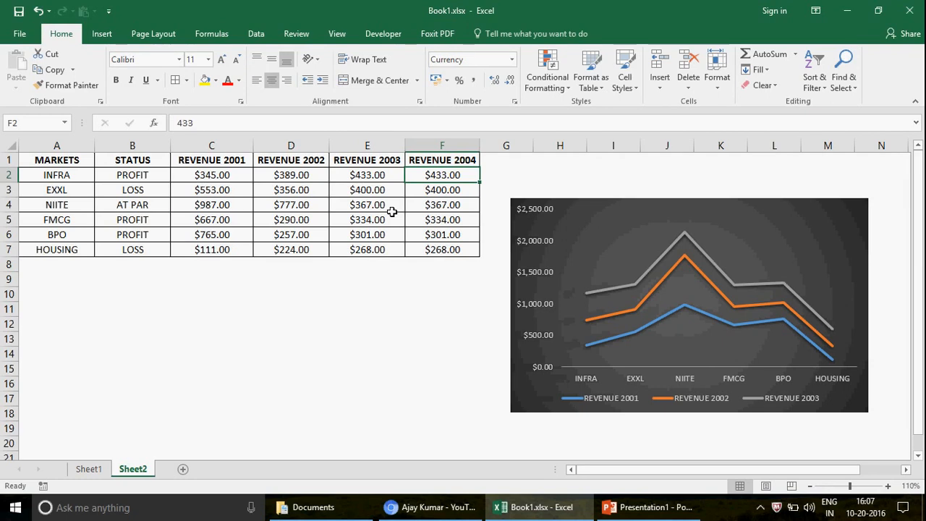
- Set the REVENUE 2004 values for INFRA, EXXL and NIITE to 555, 654 and 743
type("555")
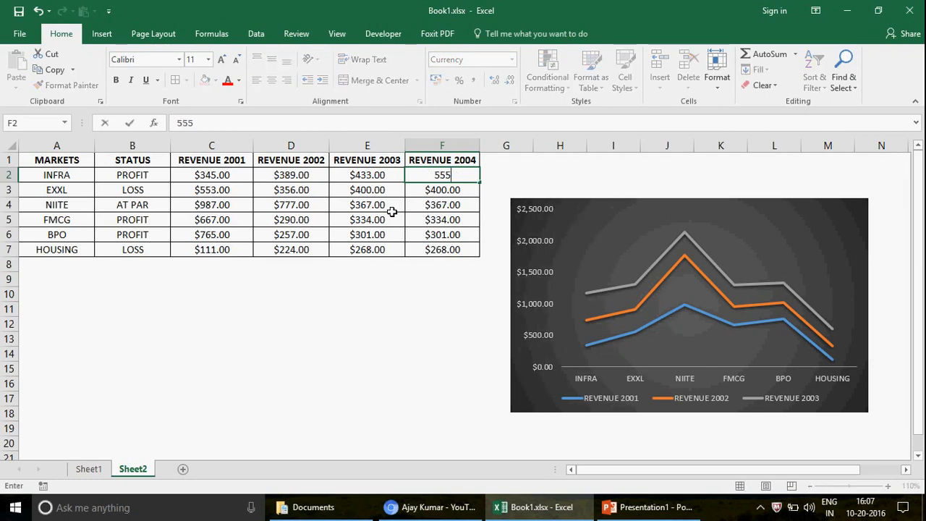
key("Return")
type("654")
key("Return")
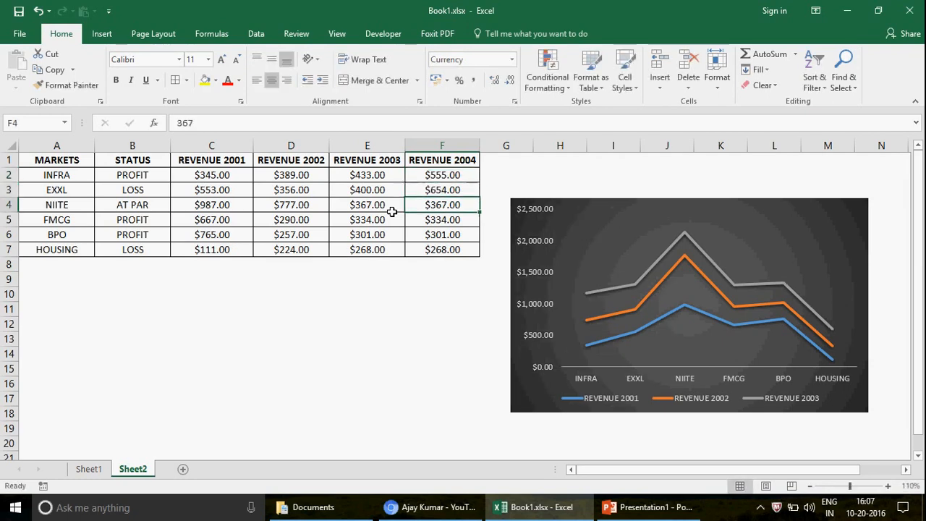
type("743")
key("Return")
- Set the REVENUE 2004 values for FMCG, BPO and HOUSING to 342, 111 and 145
type("23")
key("Return")
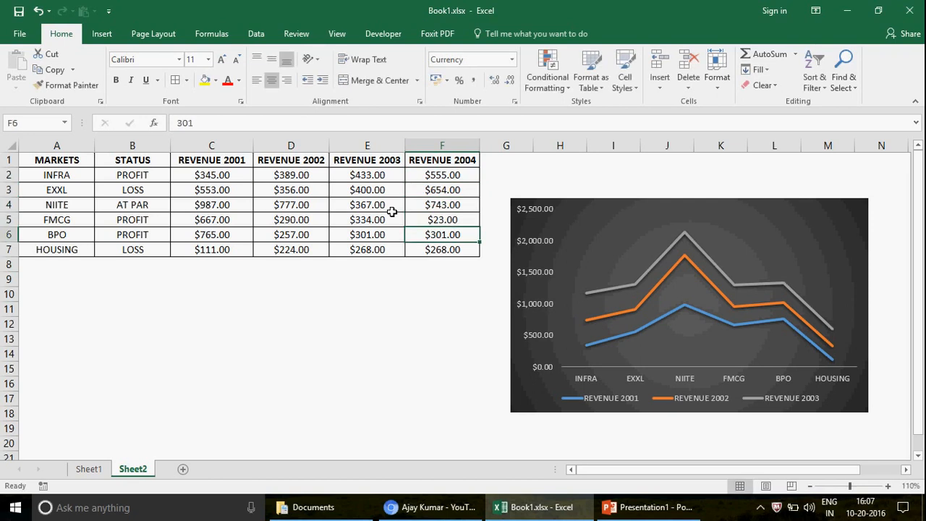
type("532")
key("Up")
type("342")
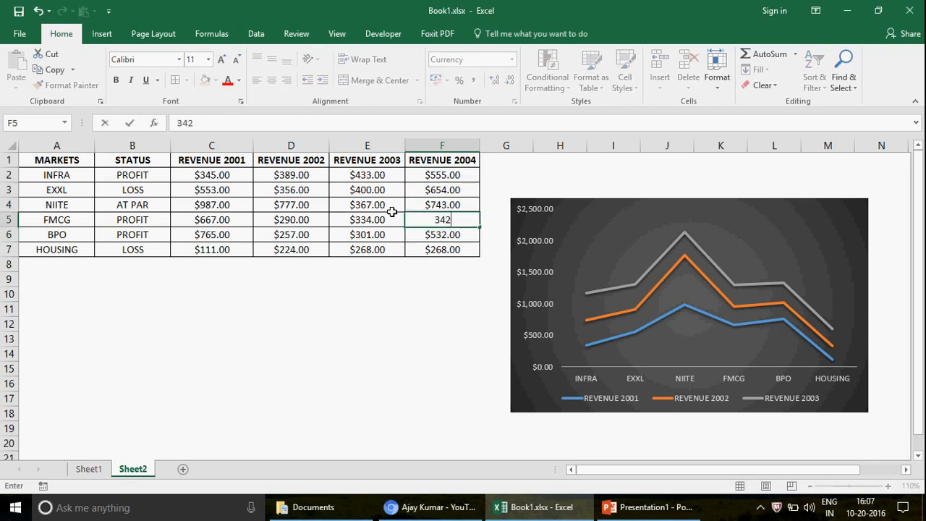
key("Return")
type("111")
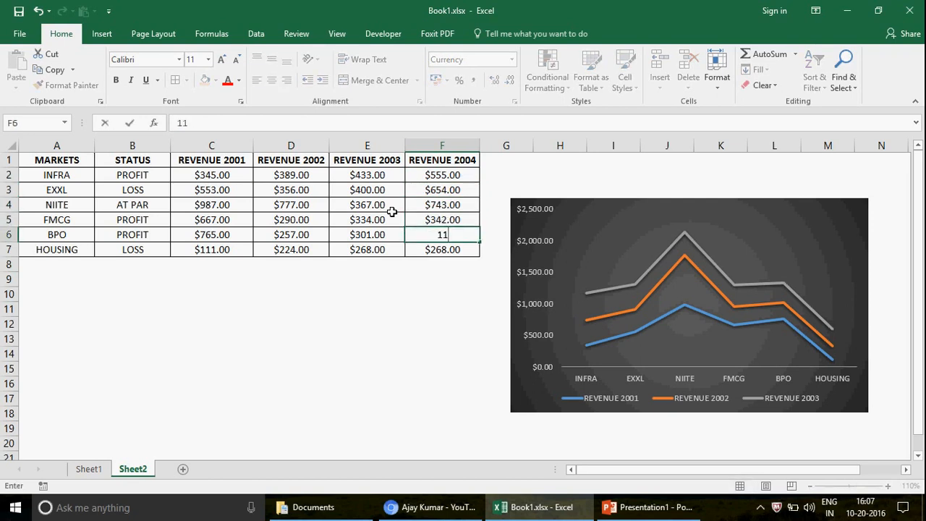
key("Return")
type("145")
key("Return")
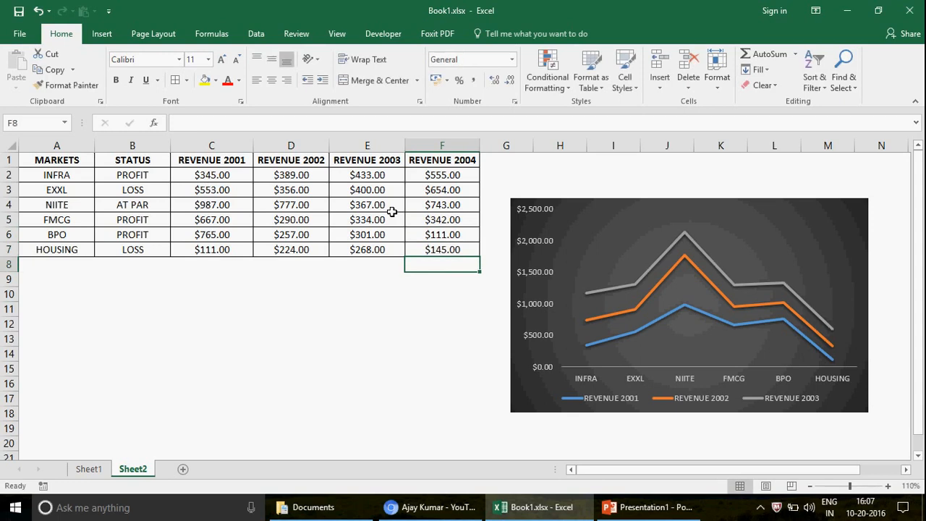
- Extend the chart's data range through column F to include REVENUE 2004, and move the chart slightly up
left_click(609, 211)
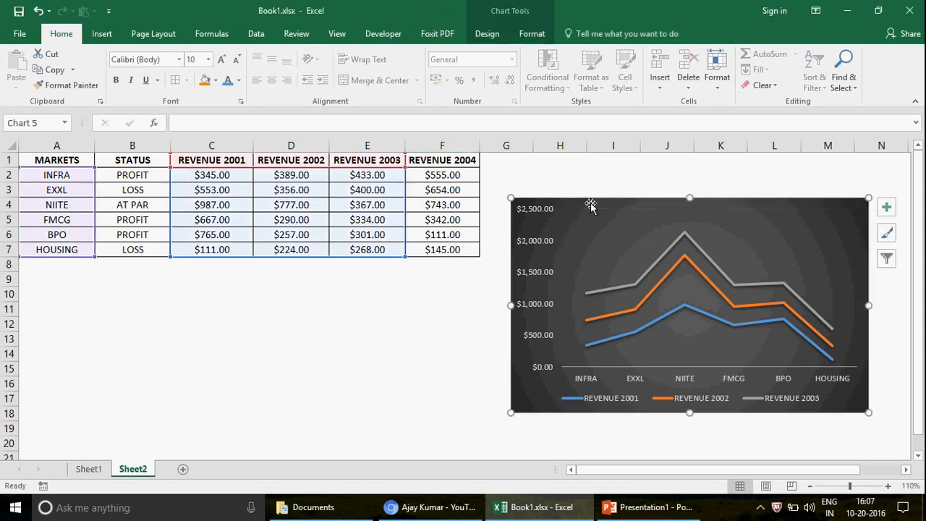
right_click(590, 203)
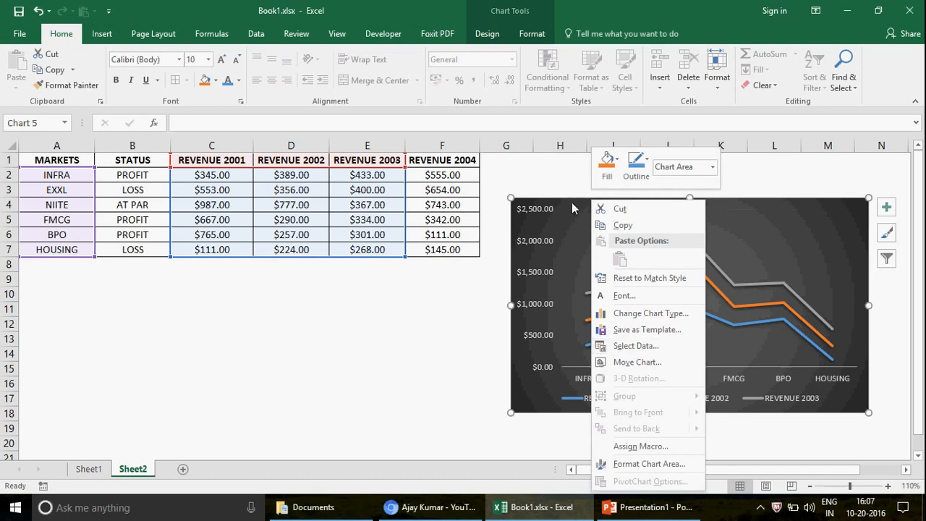
left_click(572, 204)
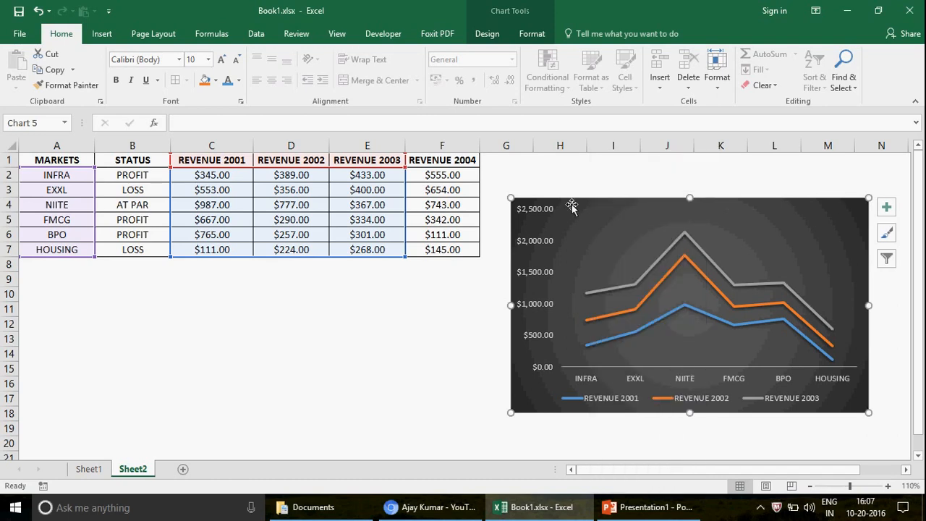
left_click(496, 43)
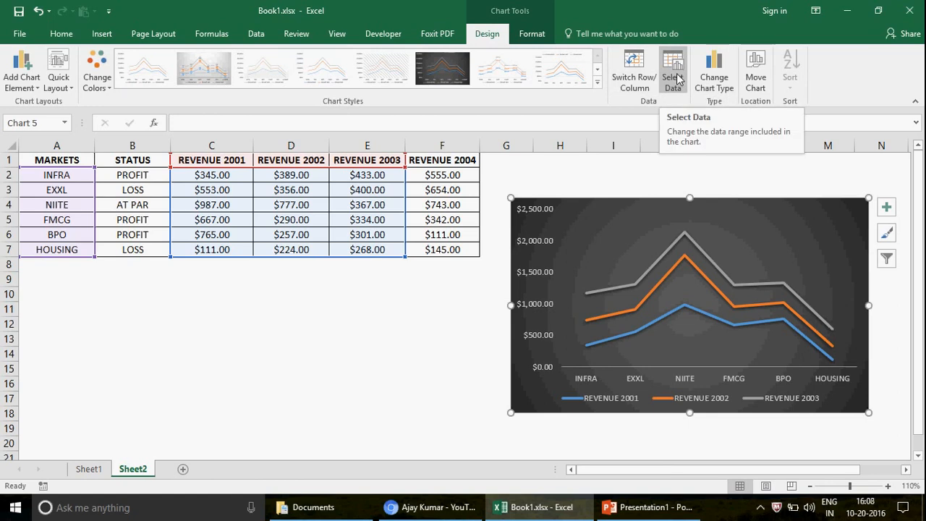
left_click(677, 78)
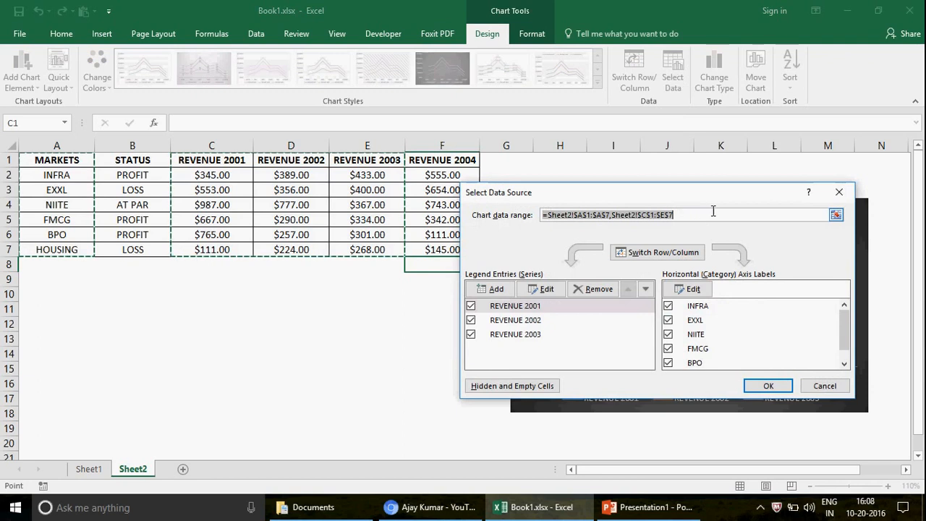
left_click(706, 211)
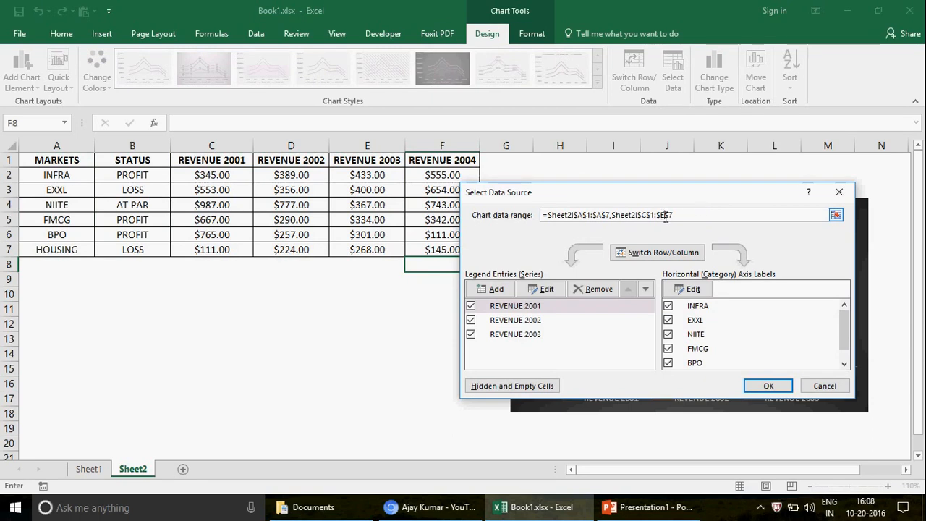
key("BackSpace")
left_click(768, 387)
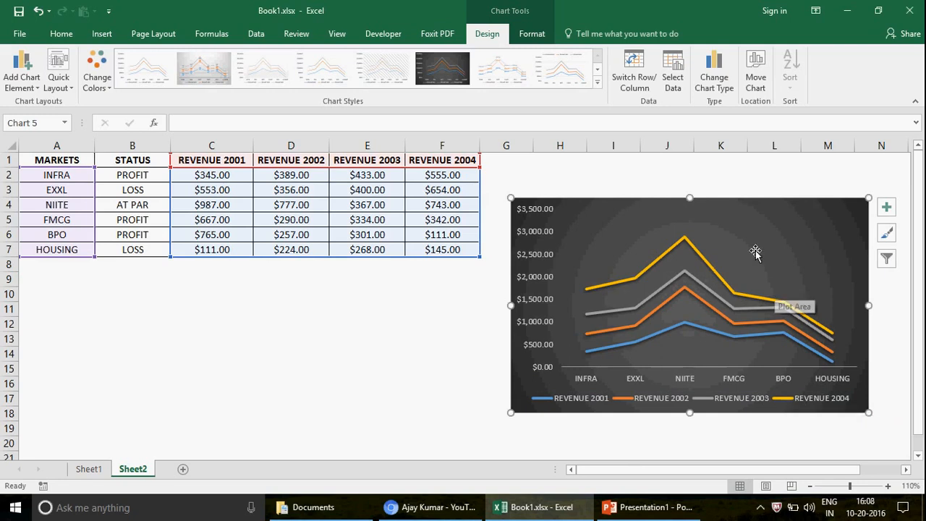
left_click_drag(709, 208, 711, 179)
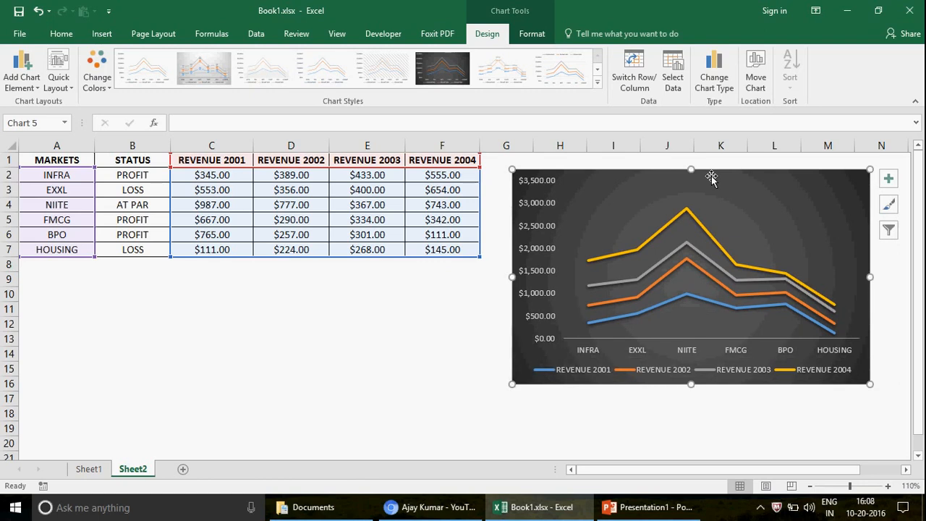
- Add a new market row below HOUSING in row 8, named BANKING with status AT PAR
left_click(67, 266)
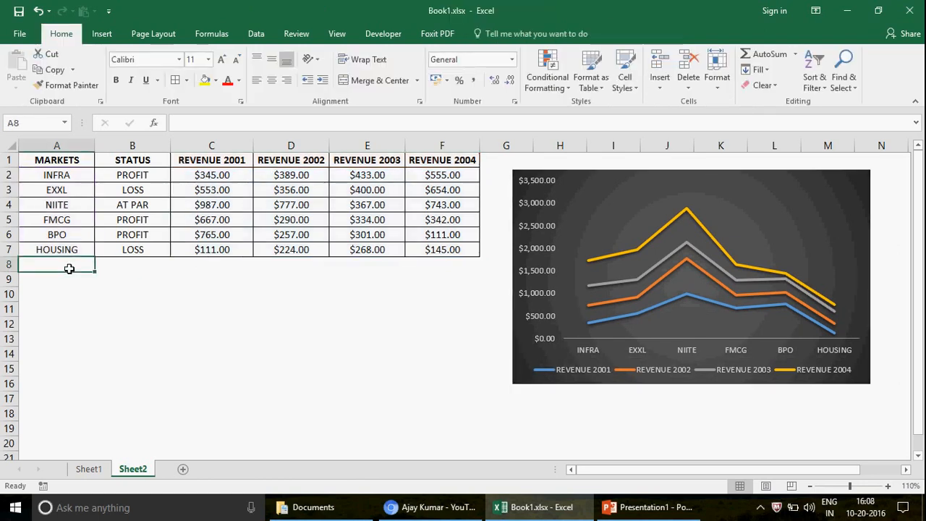
type("BANKI")
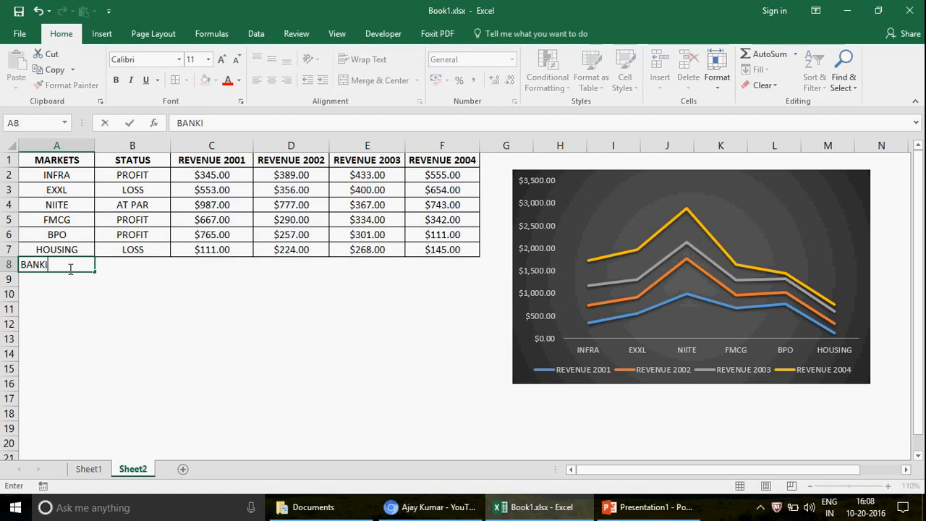
type("NG")
key("Tab")
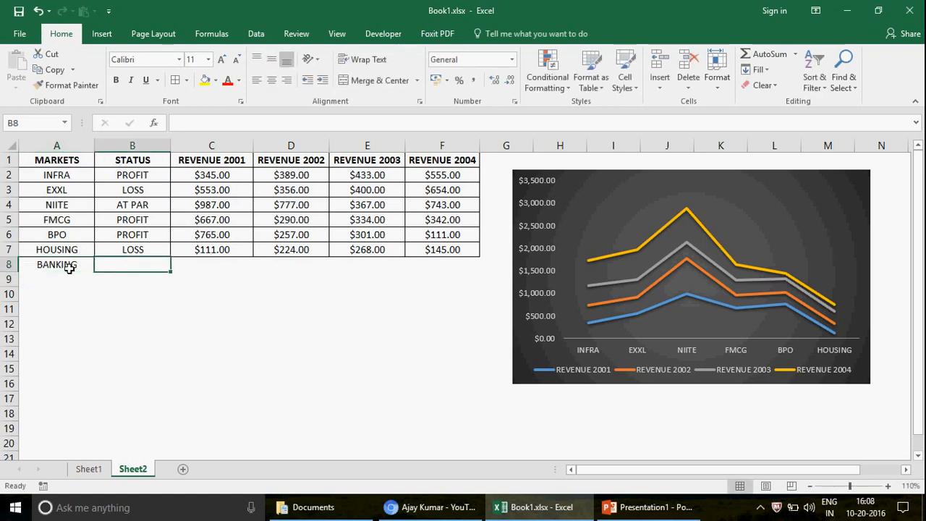
type("AT PAR")
key("Return")
key("Up")
key("Right")
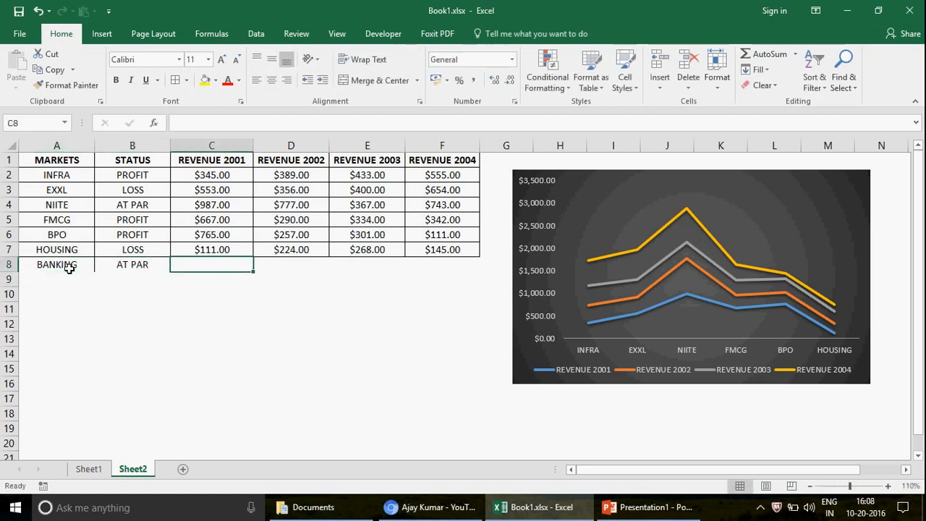
- Enter the BANKING revenues for 2001 to 2004 as 344, 566, 356 and 2,455
type("344")
key("Tab")
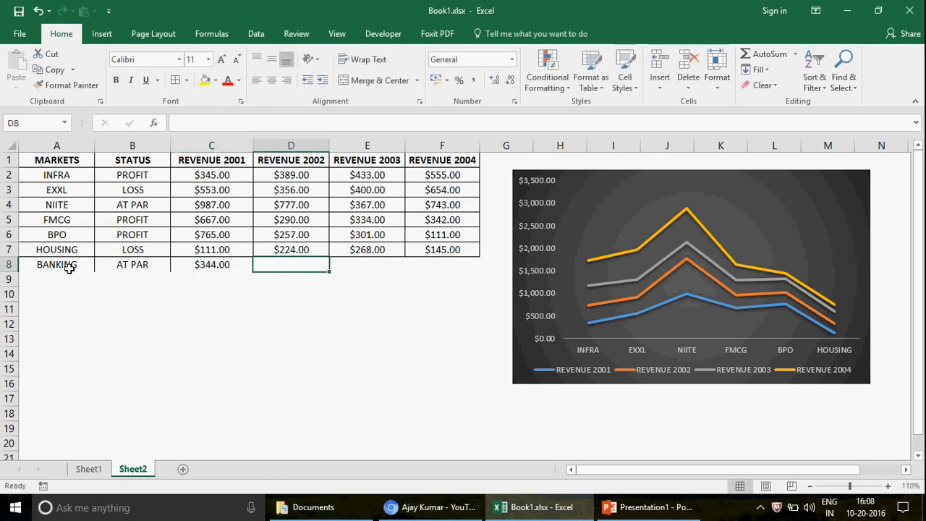
type("566")
key("Tab")
type("356")
key("Tab")
type("2")
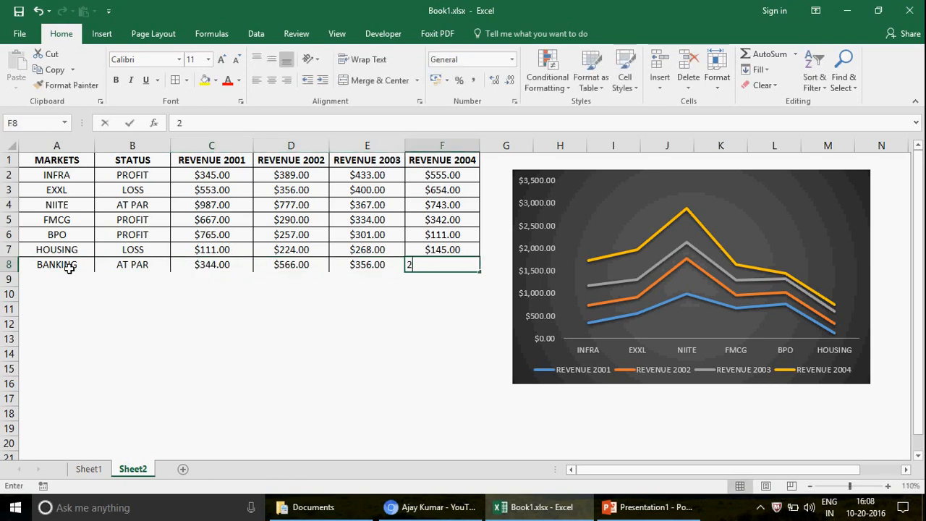
type(",4555")
key("Tab")
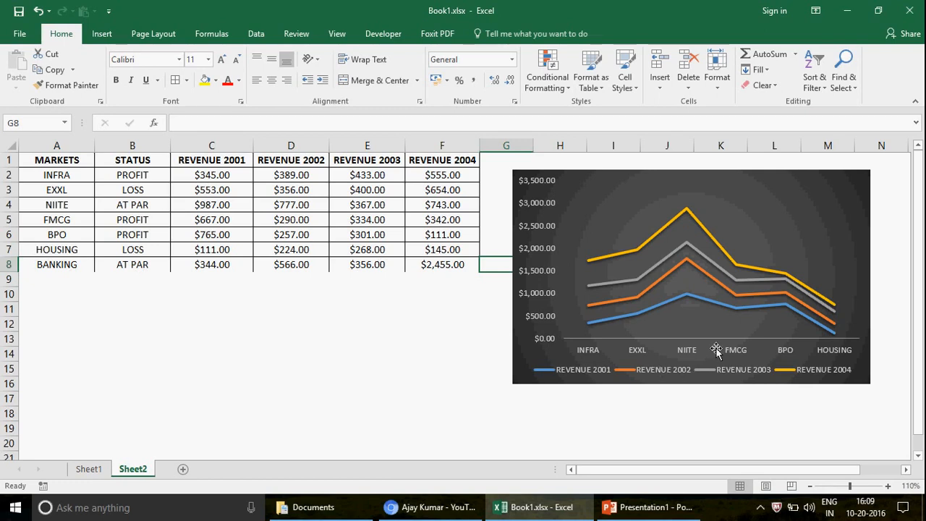
- Try to add the BANKING row to the chart by changing only the revenue part of its data range to $C$1:$F$8
left_click(50, 267)
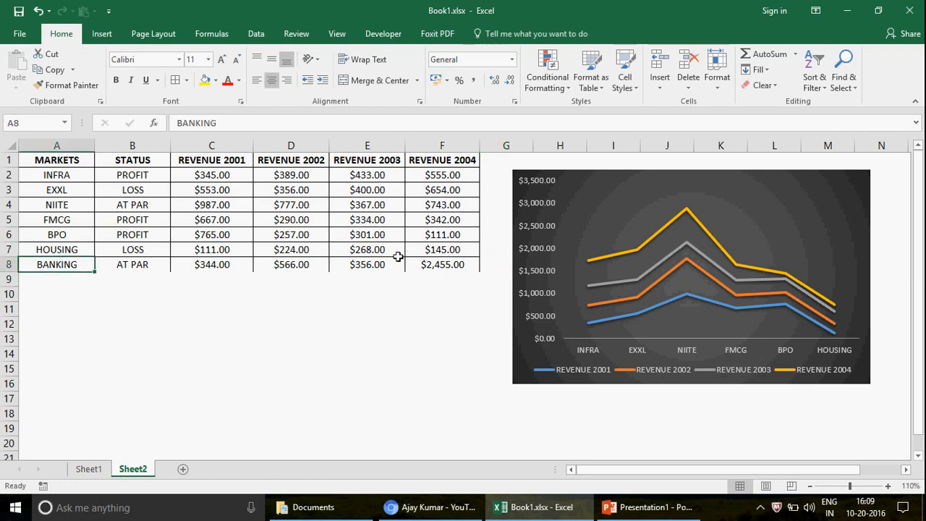
left_click(447, 269, "shift")
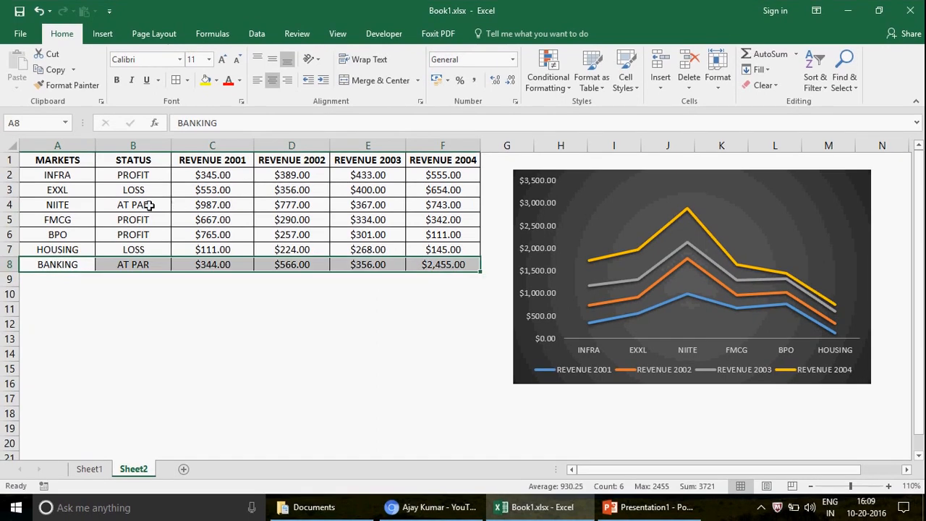
left_click(712, 186)
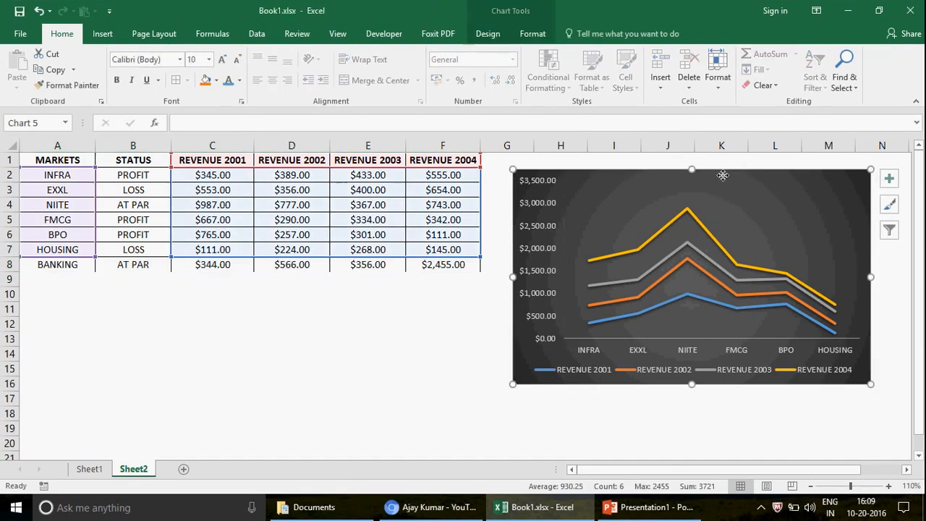
right_click(724, 177)
left_click(777, 323)
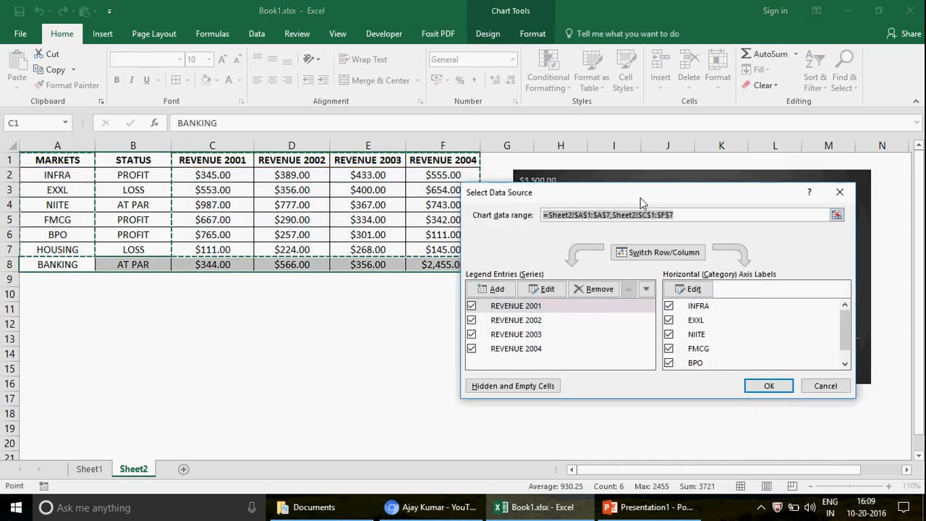
left_click(684, 214)
key("BackSpace")
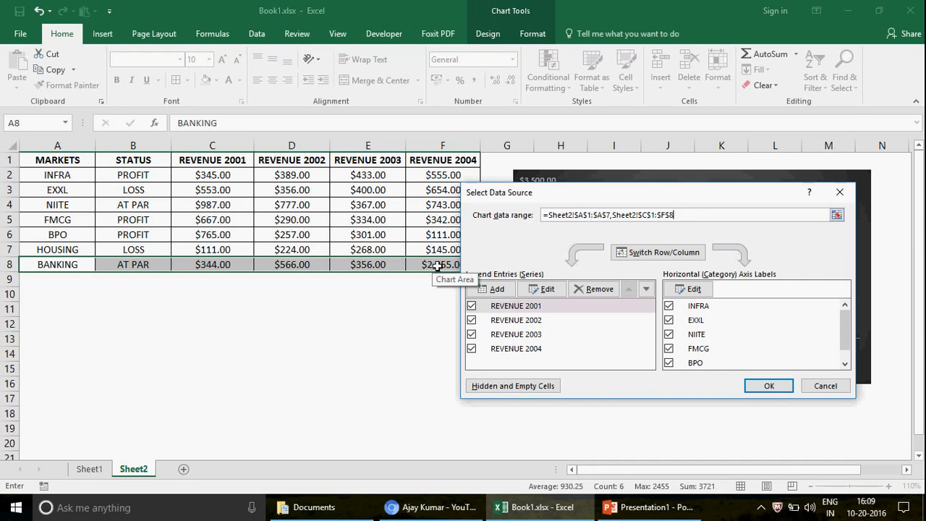
type("8")
left_click(768, 386)
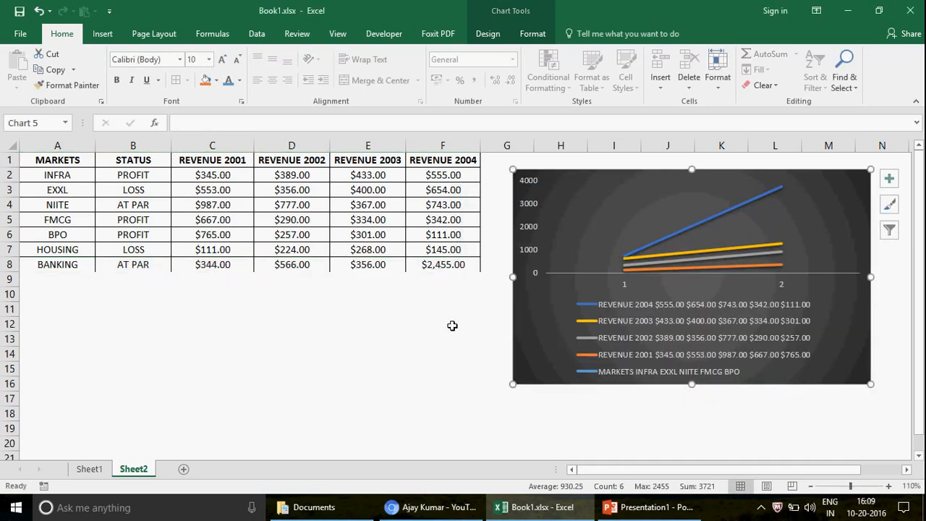
- Check the chart's data source and undo the last data range change
left_click(487, 34)
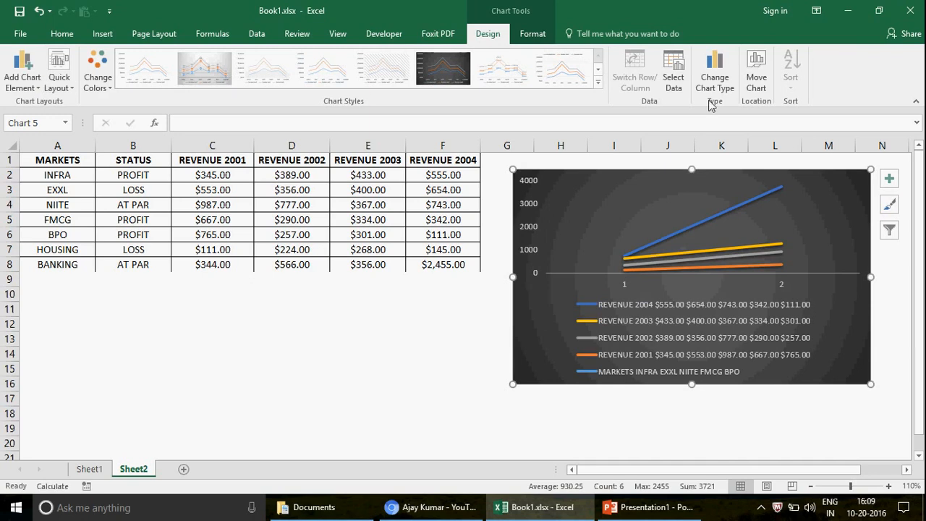
left_click(675, 87)
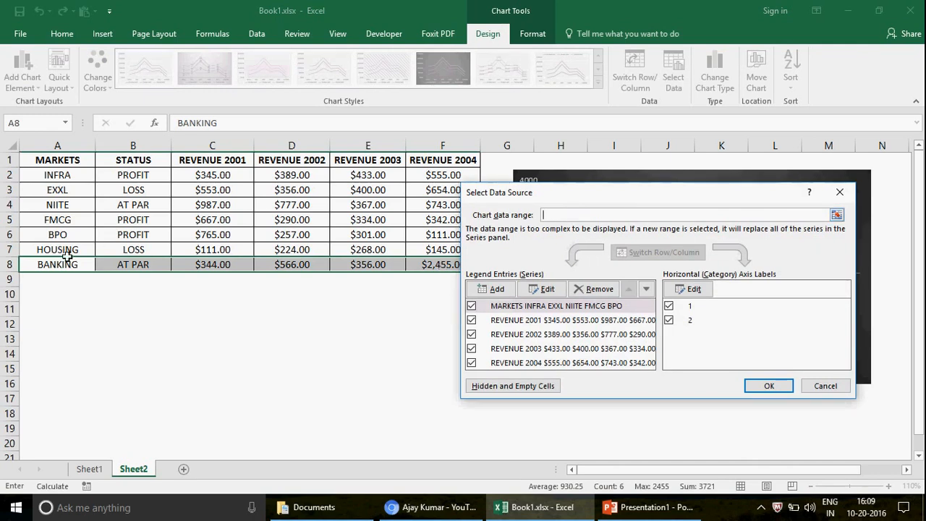
left_click(824, 386)
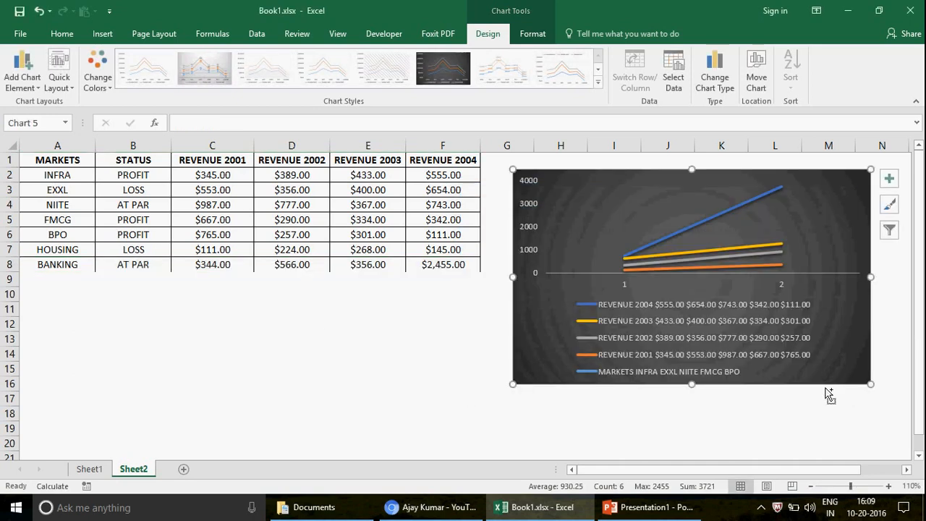
key("ctrl+z")
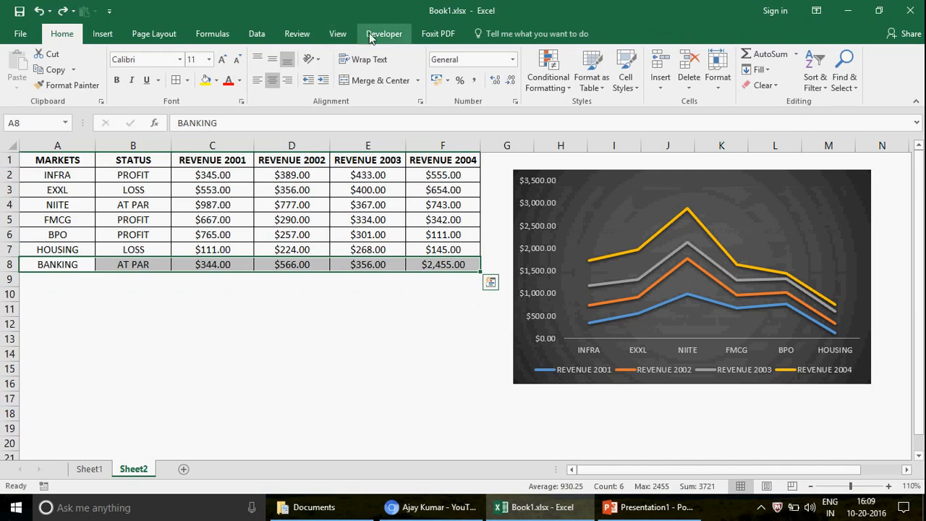
- Extend the chart's data range to =Sheet2!$A$1:$A$8,Sheet2!$C$1:$F$8 so it includes the BANKING row
left_click(600, 174)
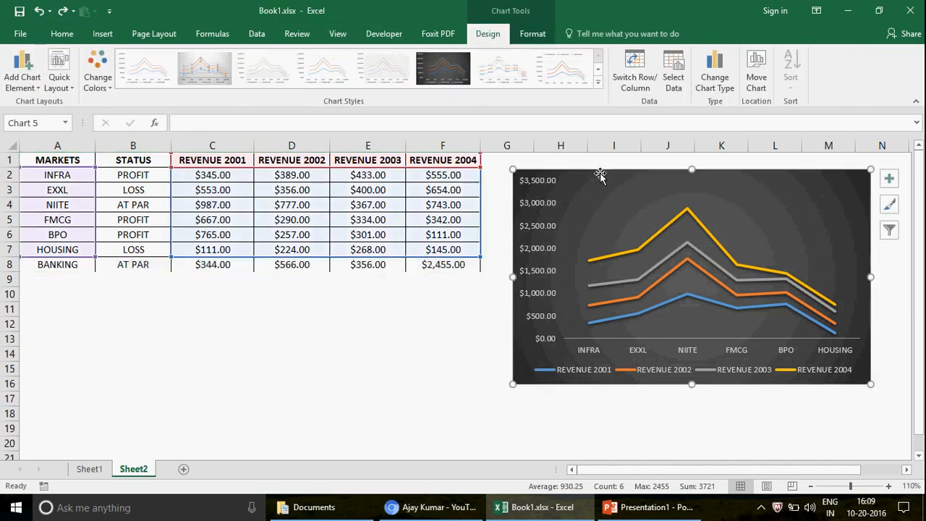
right_click(601, 174)
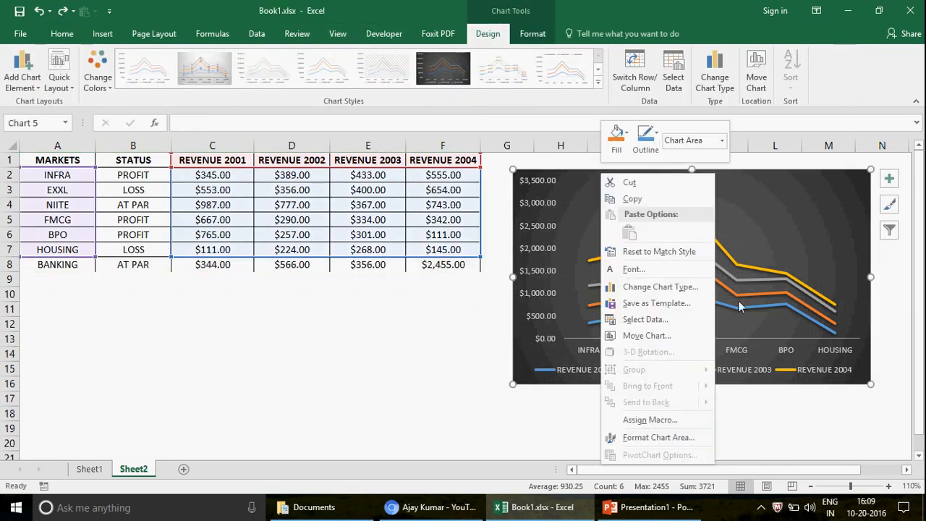
left_click(670, 317)
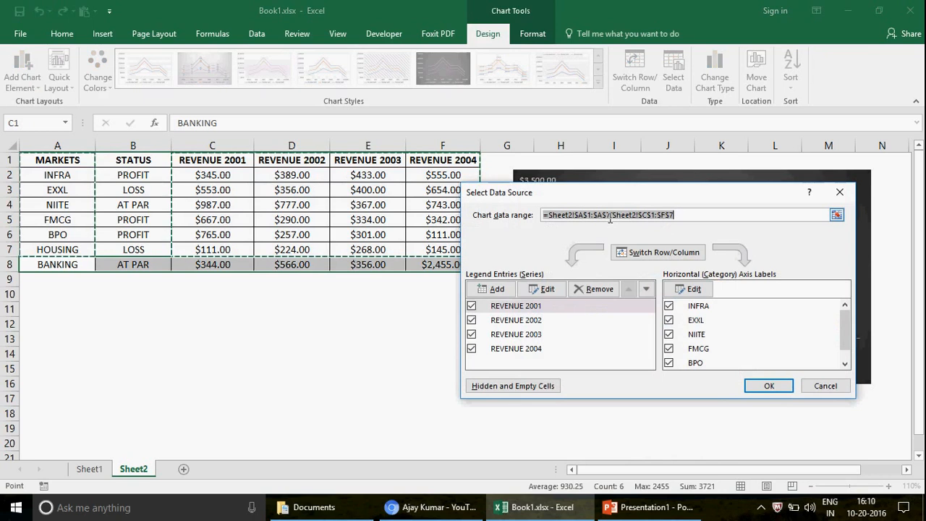
left_click(678, 215)
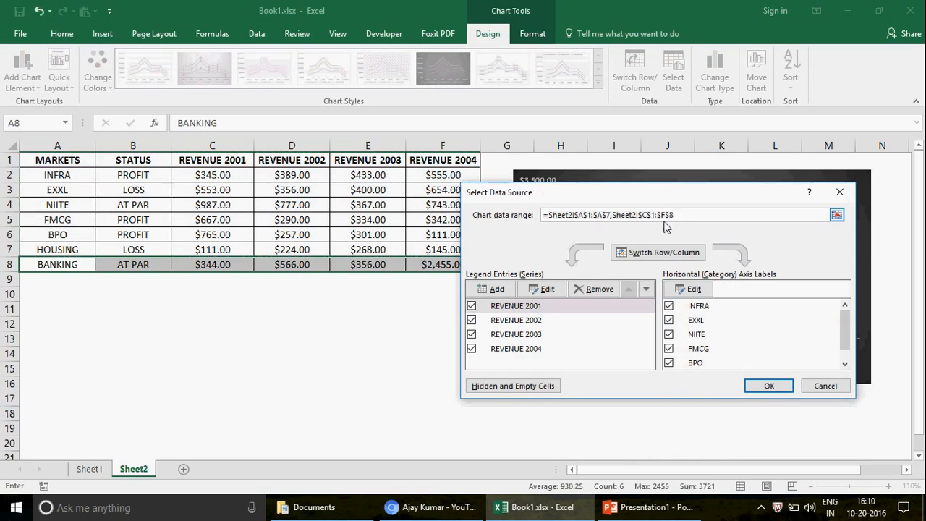
left_click(612, 217)
key("BackSpace")
key("BackSpace")
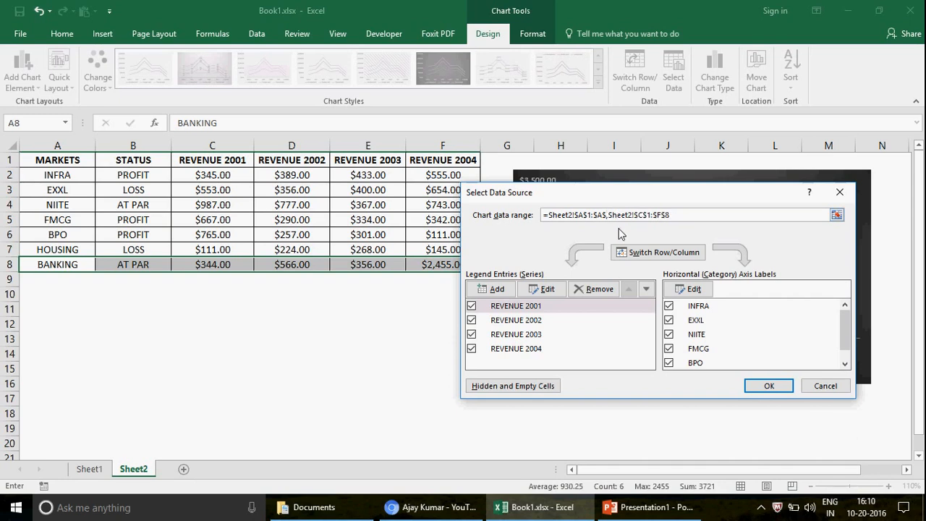
type("8")
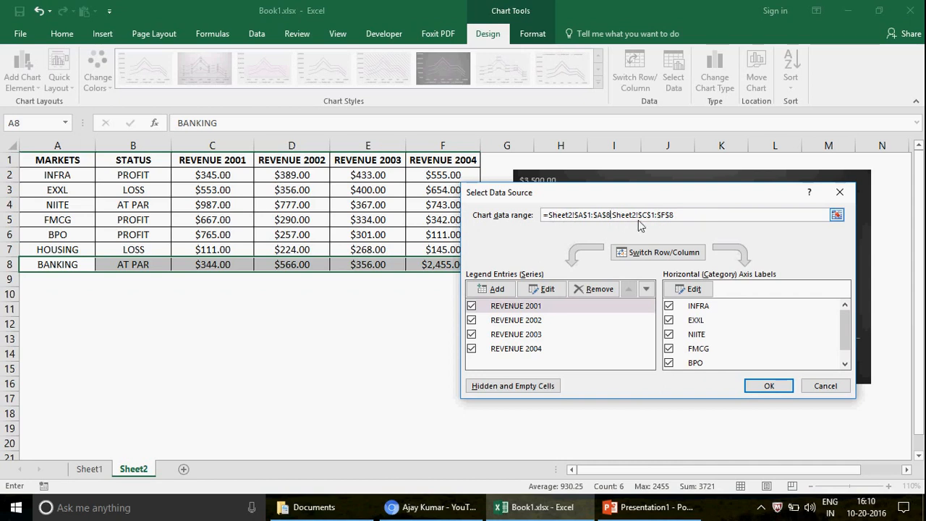
type(",")
left_click(753, 387)
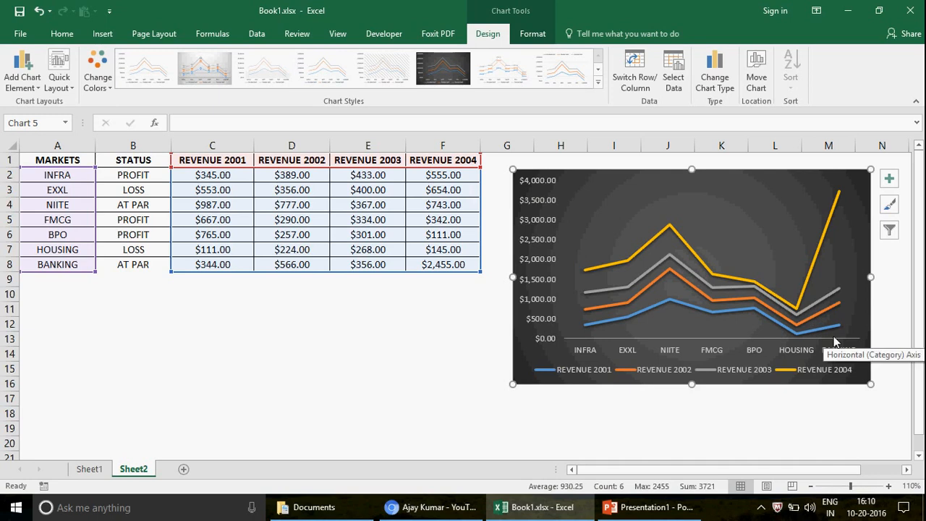
- Reposition and widen the chart, and change its type from Stacked Line to Clustered Column
mouse_move(651, 180)
left_mouse_down()
mouse_move(596, 253)
mouse_move(546, 223)
left_mouse_up()
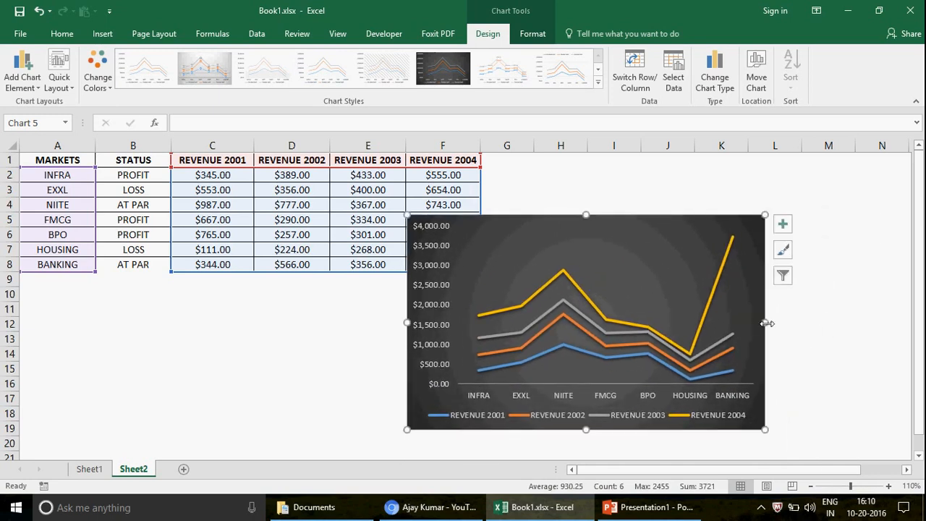
left_click_drag(766, 323, 862, 322)
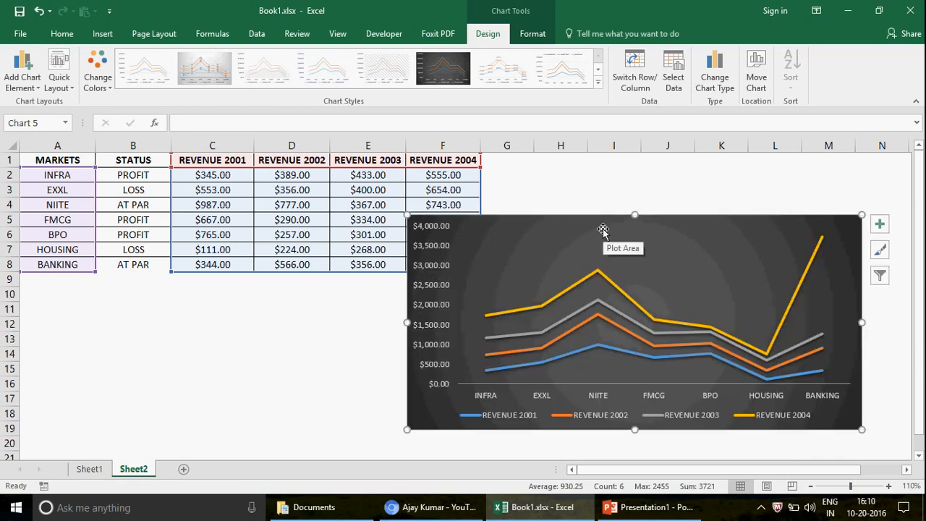
left_click(714, 80)
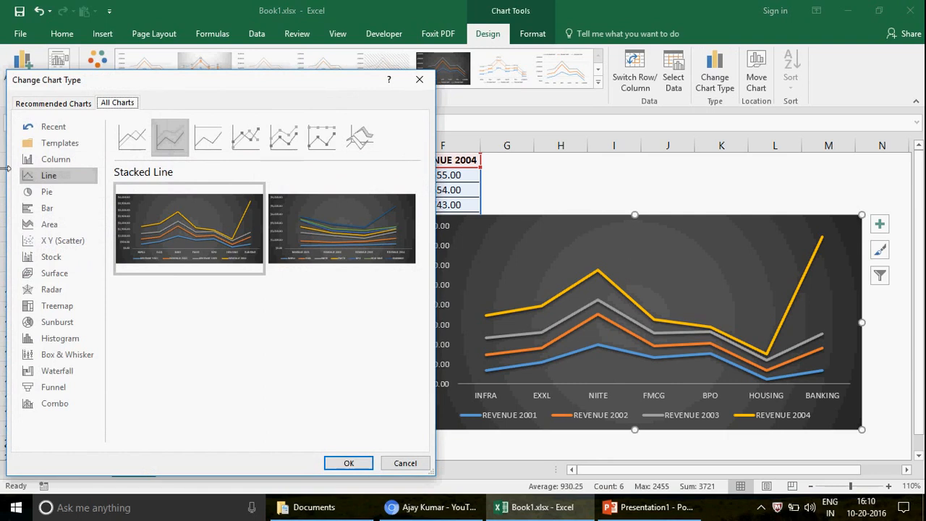
left_click(58, 163)
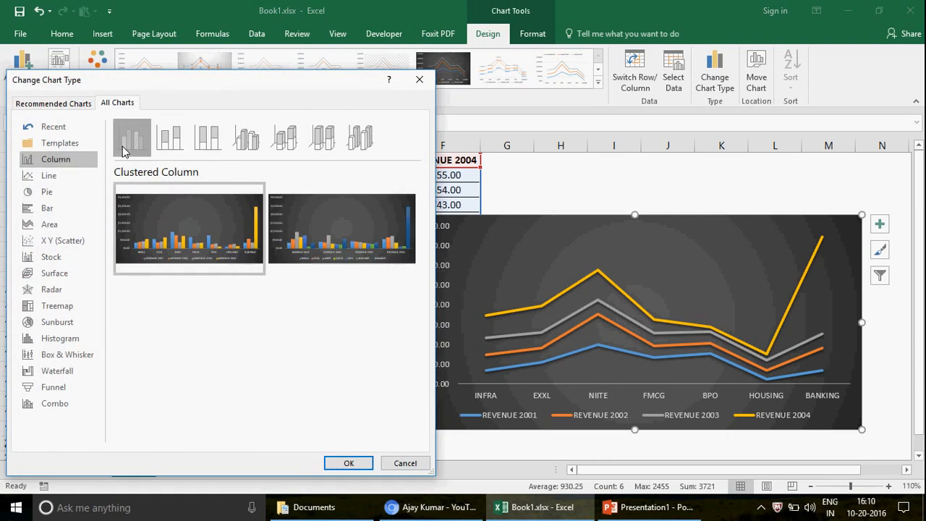
left_click(350, 464)
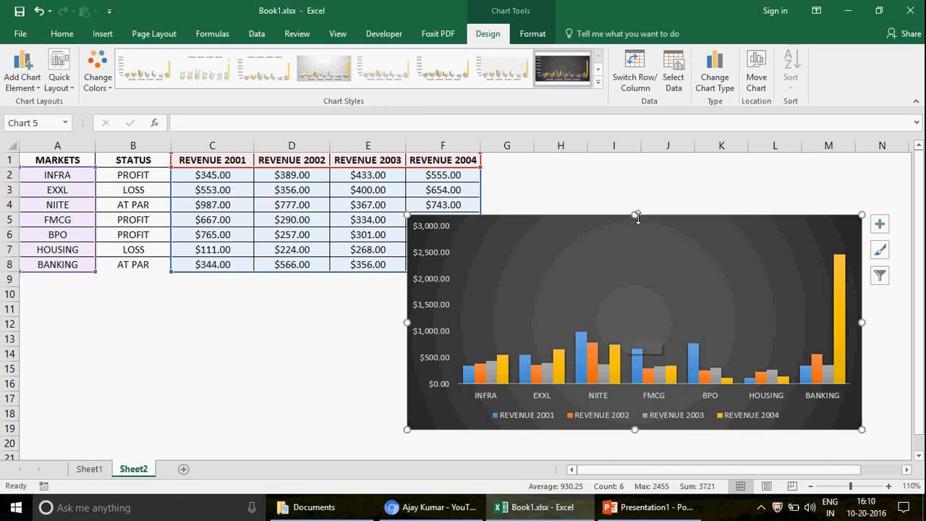
- Reduce the chart's height slightly and apply chart Style 6 to it
left_click_drag(634, 215, 635, 230)
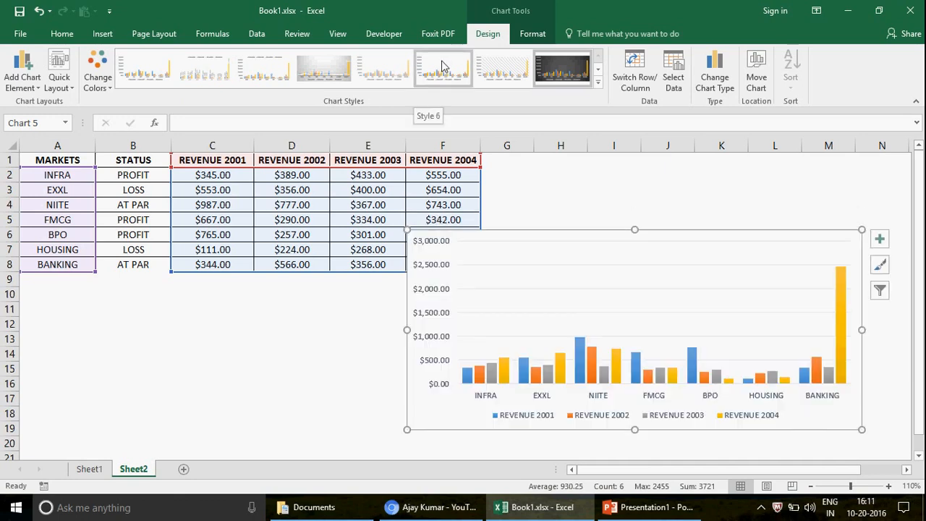
left_click(443, 67)
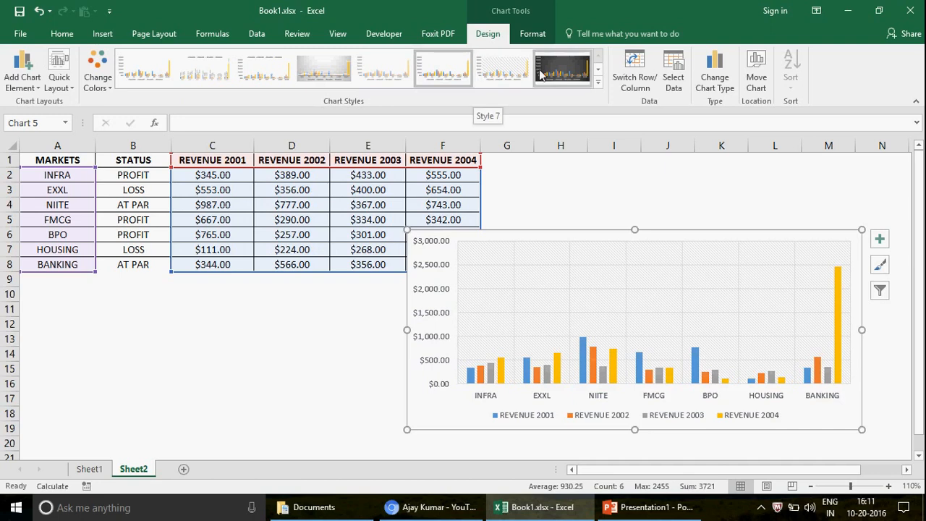
left_click(598, 82)
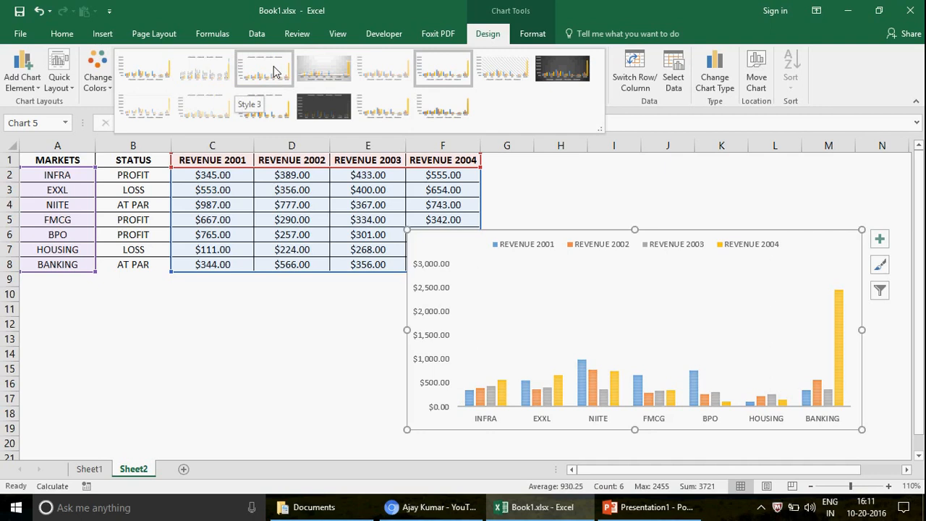
left_click(468, 68)
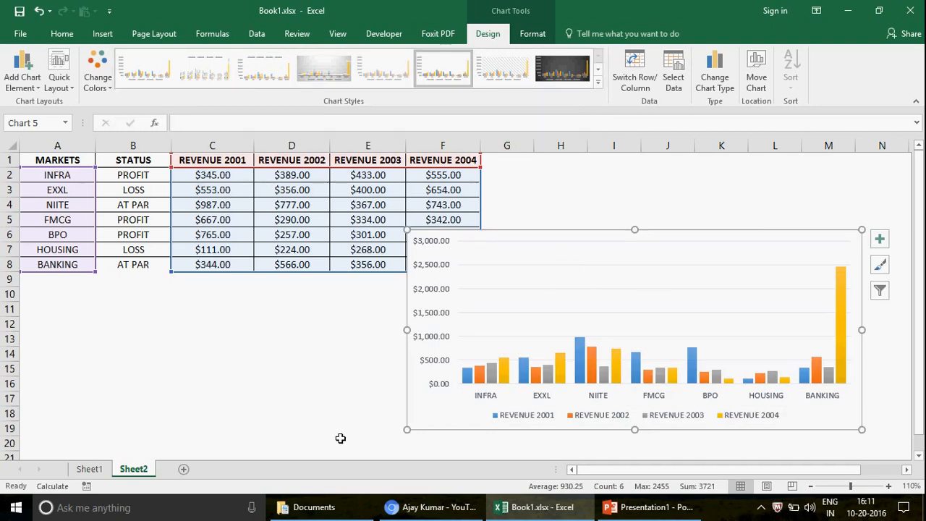
- Narrow the chart and place it beside the data table across columns G to M, clear of the table cells
left_click(282, 411)
left_click_drag(647, 240, 714, 171)
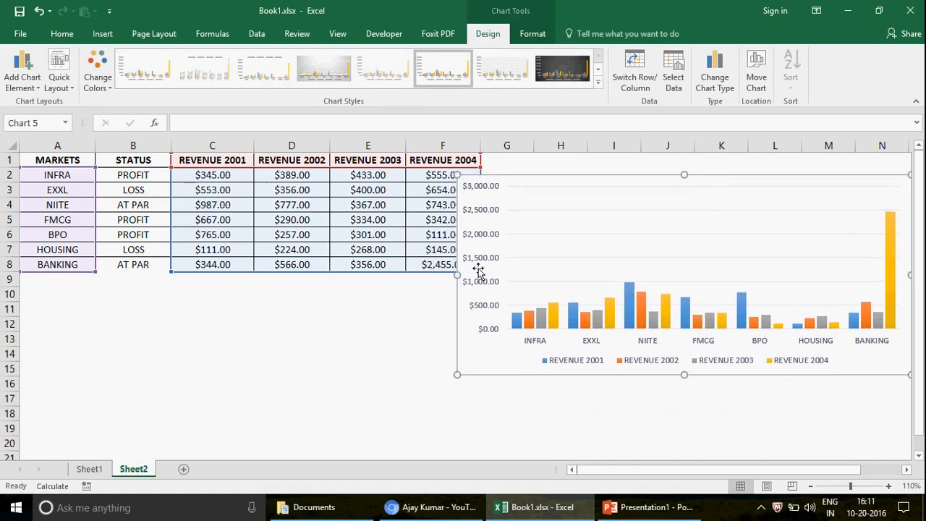
left_click_drag(456, 275, 541, 280)
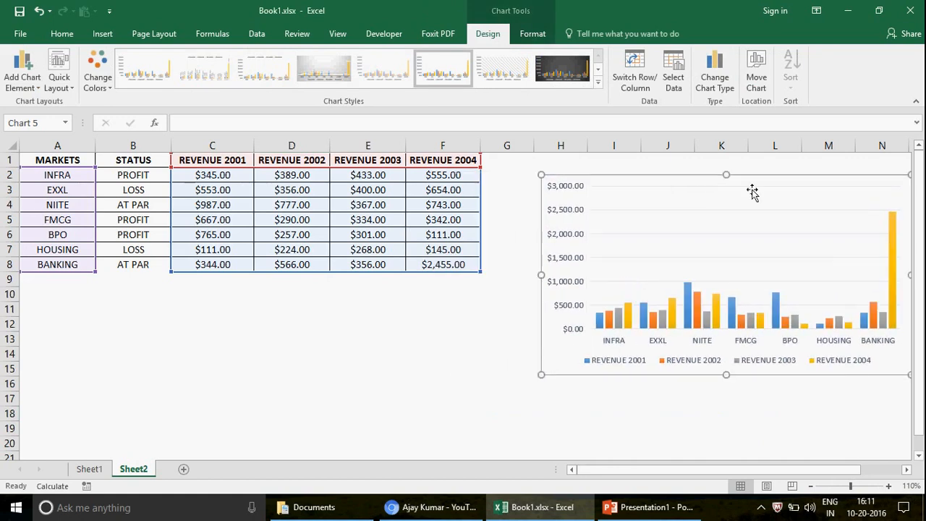
left_click_drag(740, 175, 691, 172)
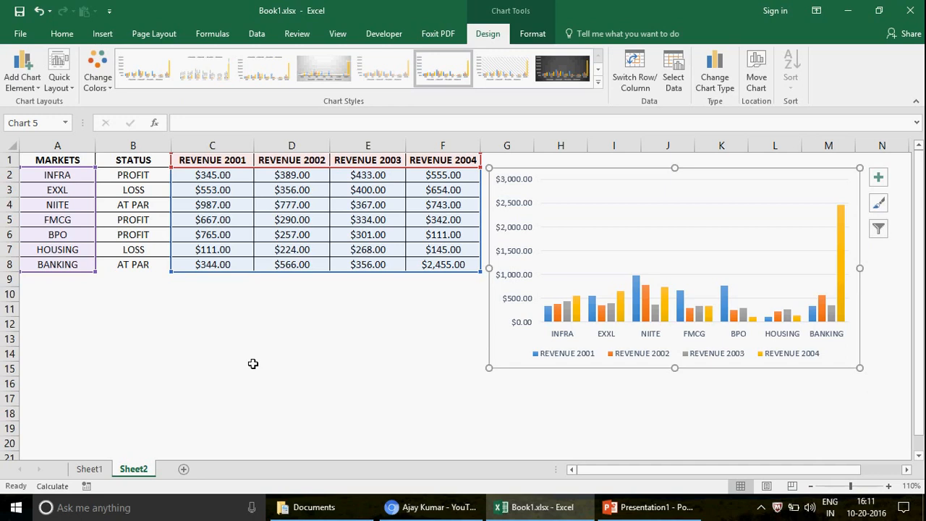
left_click(445, 160)
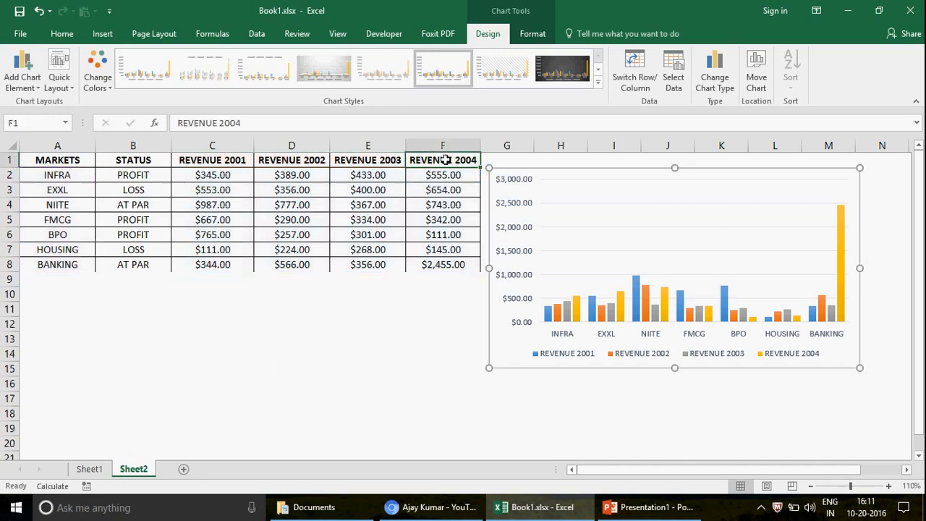